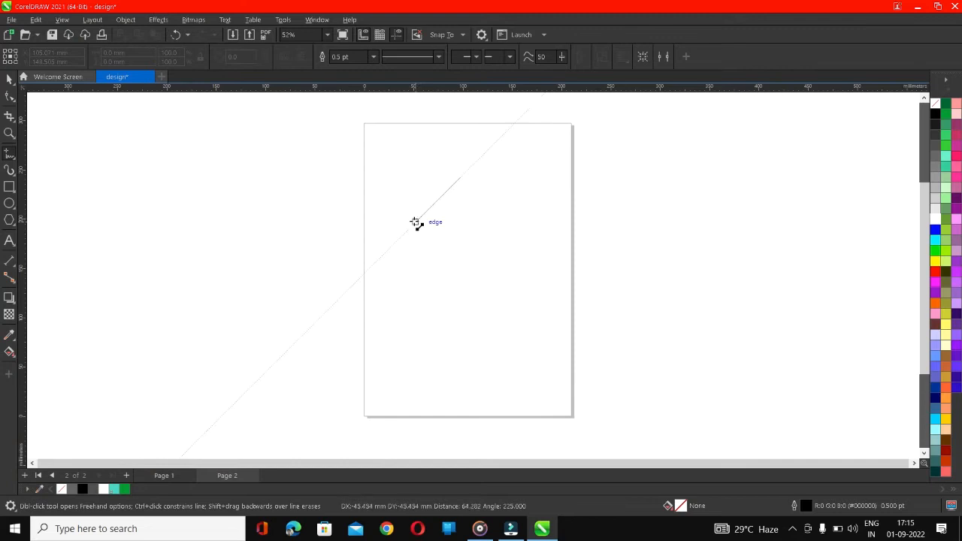
# Draw a diagonal line spanning about 42 mm each way on the page's upper part and bend it into an S-curve.
pyautogui.click(415, 221)
pyautogui.click(9, 98)
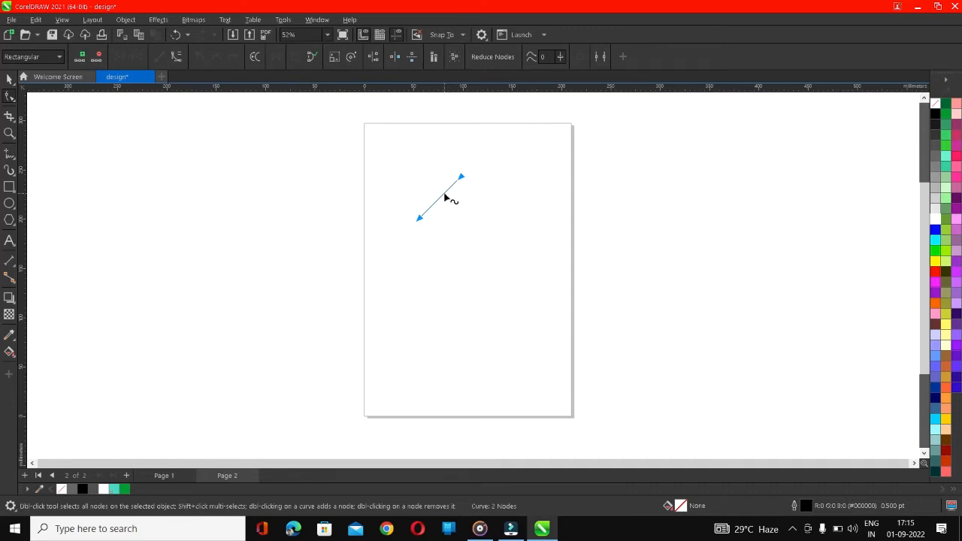
pyautogui.doubleClick(441, 197)
pyautogui.moveTo(436, 212); pyautogui.dragTo(449, 194)
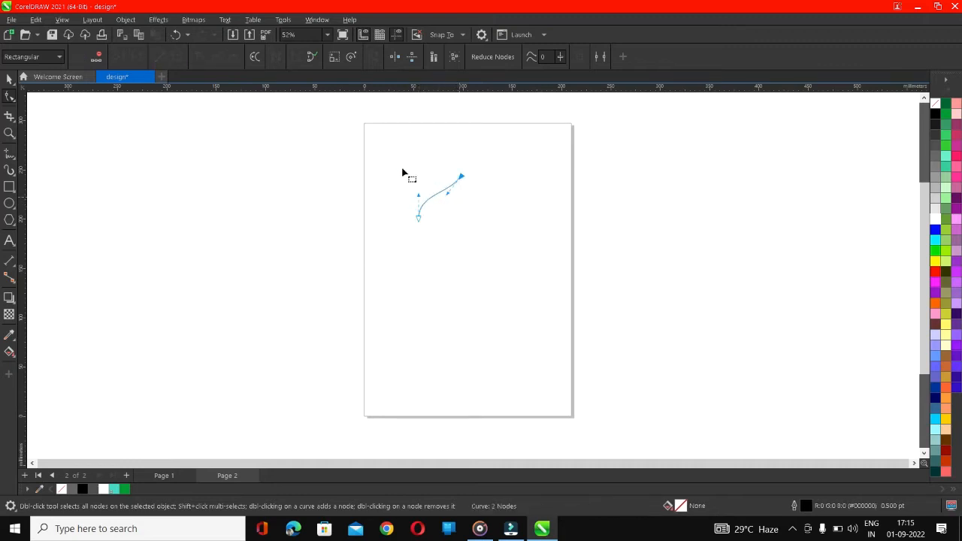
# Close the S-curve, convert its straight closing segment to a curve, and bend it alongside the first to form a thin tapered stroke.
pyautogui.click(313, 60)
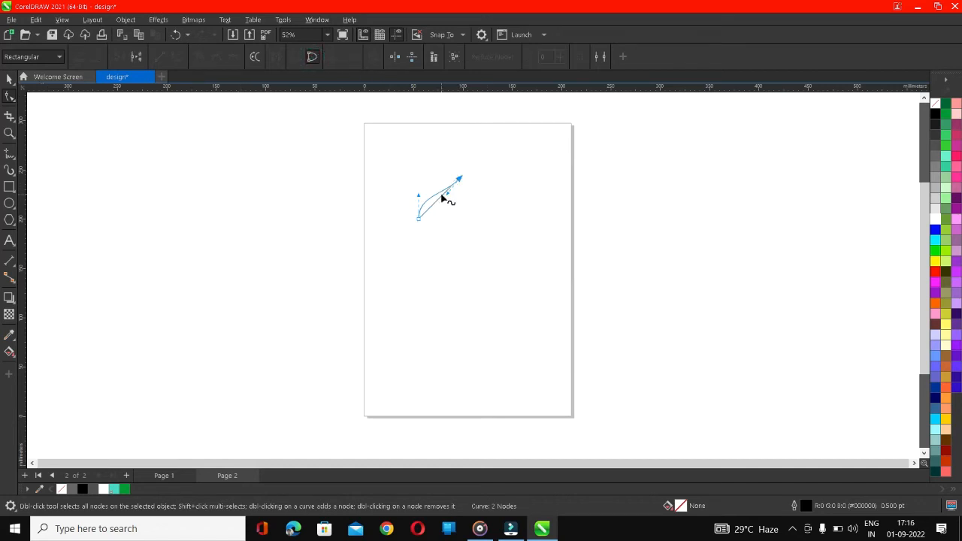
pyautogui.click(441, 196)
pyautogui.click(183, 59)
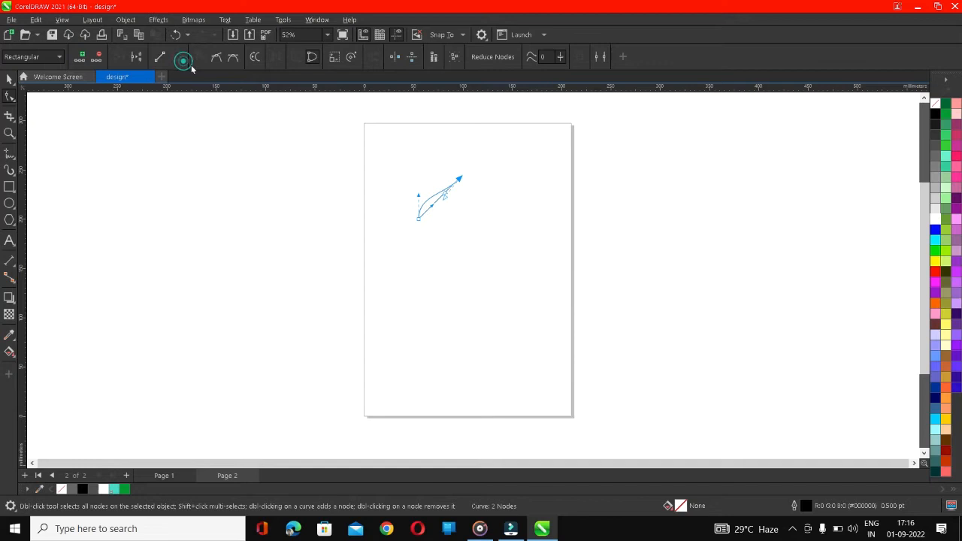
pyautogui.moveTo(430, 203); pyautogui.dragTo(446, 199)
pyautogui.moveTo(445, 197); pyautogui.dragTo(446, 199)
pyautogui.moveTo(444, 198); pyautogui.dragTo(449, 199)
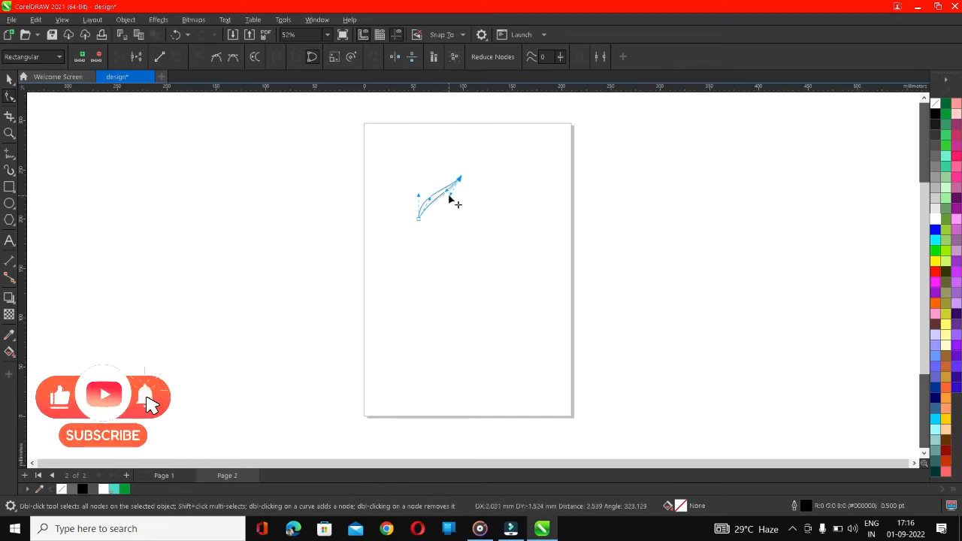
pyautogui.moveTo(435, 201)
pyautogui.mouseDown()
pyautogui.moveTo(426, 196)
pyautogui.moveTo(456, 200)
pyautogui.moveTo(428, 198)
pyautogui.mouseUp()
pyautogui.click(4, 83)
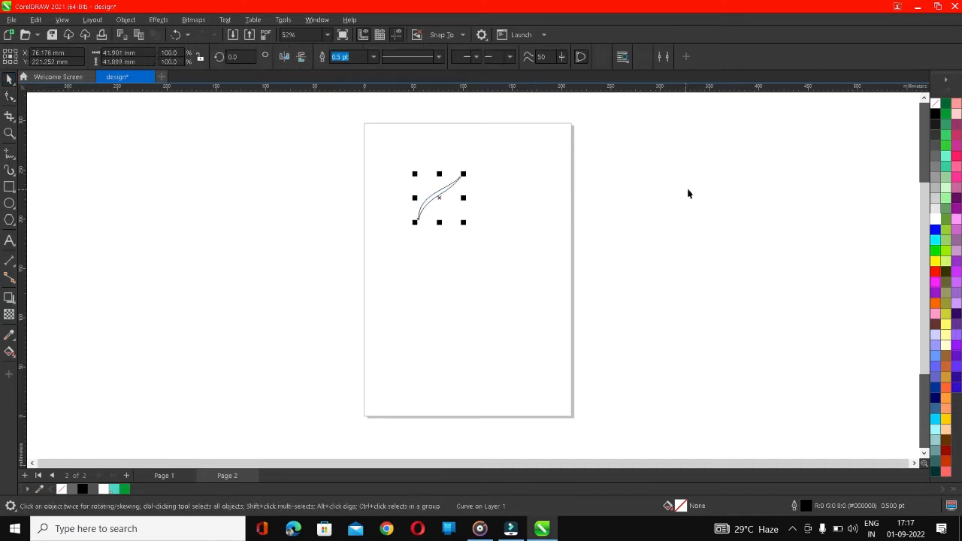
# Draw a background rectangle about 462 by 324 mm extending beyond the page.
pyautogui.click(9, 187)
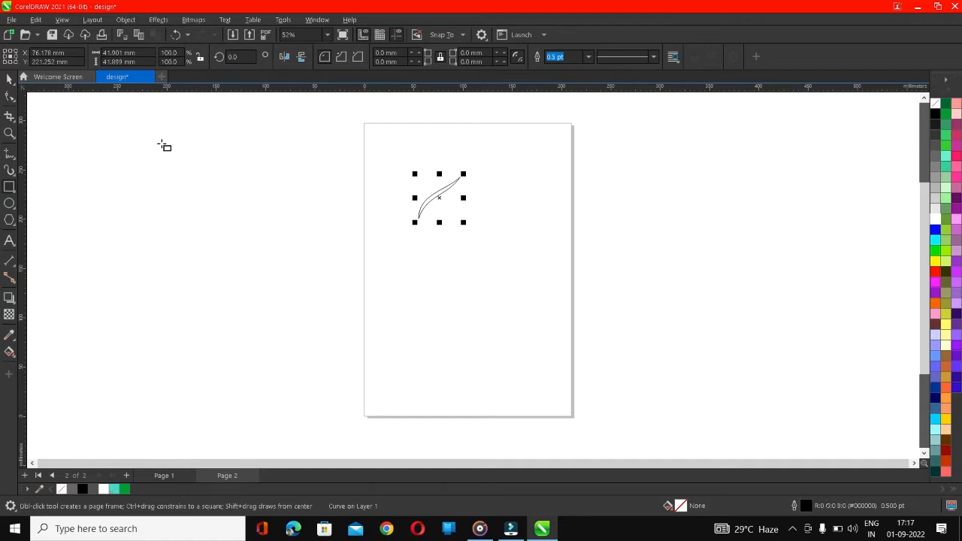
pyautogui.moveTo(229, 110); pyautogui.dragTo(685, 430)
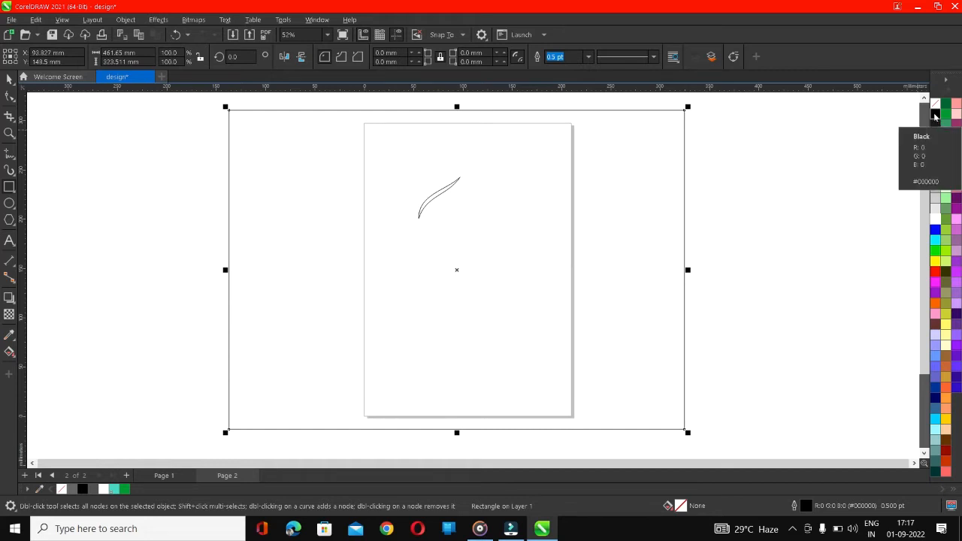
pyautogui.click(9, 78)
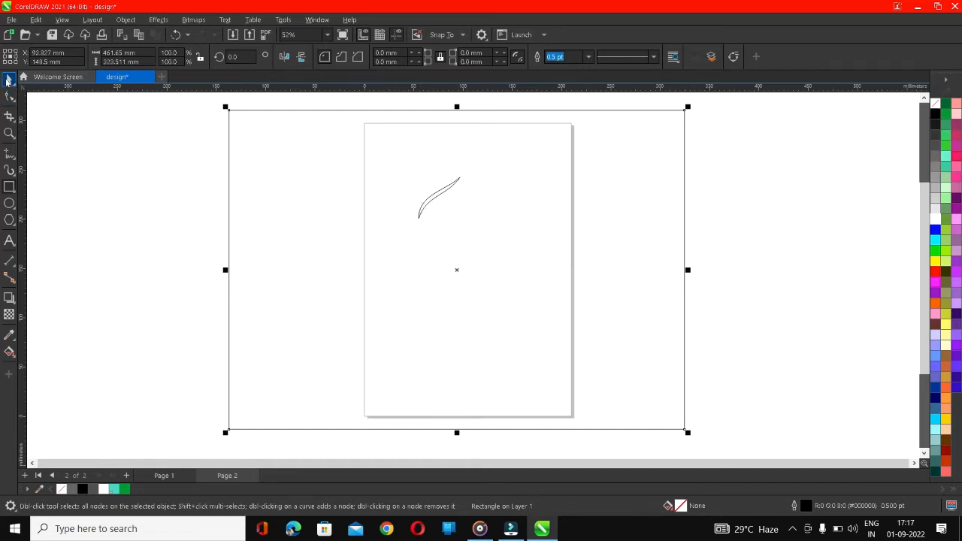
# Fill the tapered stroke with white and remove its outline.
pyautogui.click(433, 194)
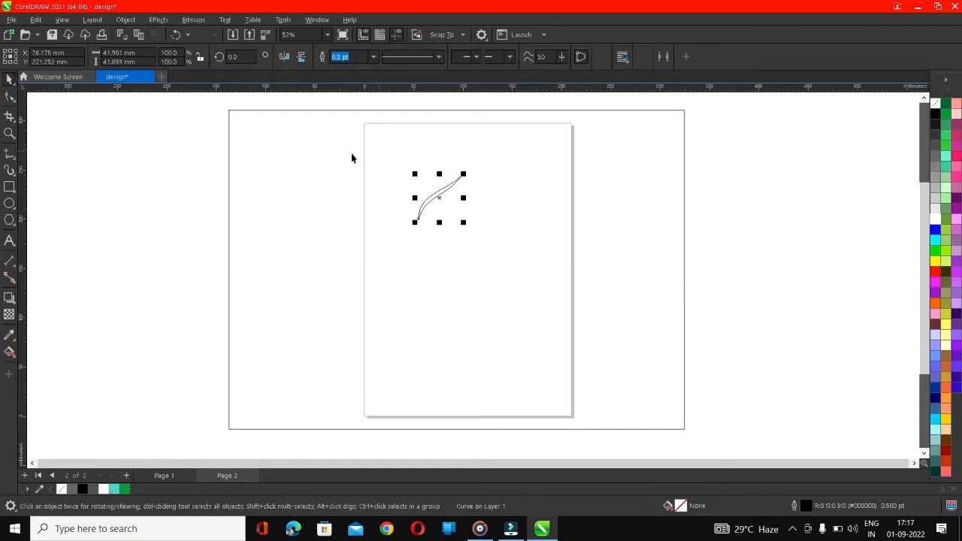
pyautogui.click(191, 141)
pyautogui.click(437, 195)
pyautogui.click(438, 193)
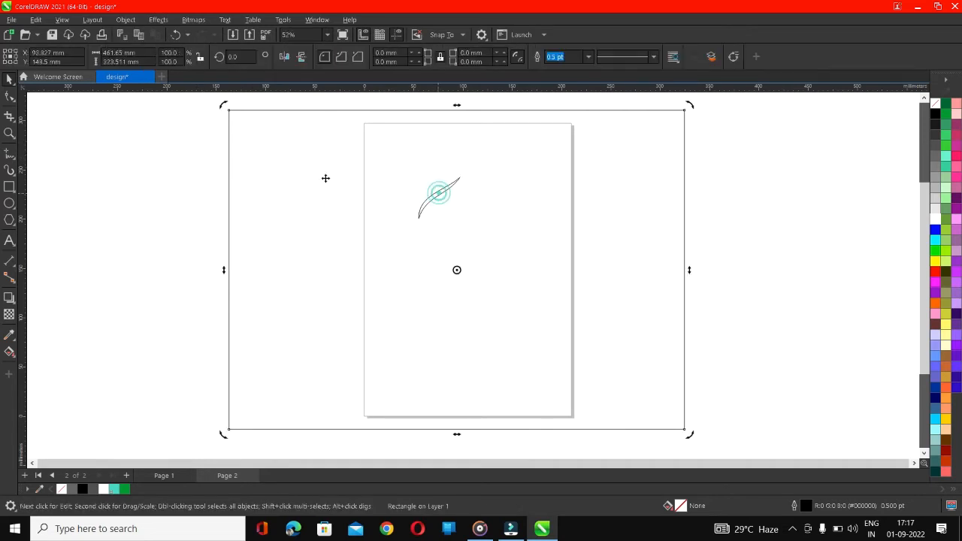
pyautogui.click(164, 163)
pyautogui.click(437, 194)
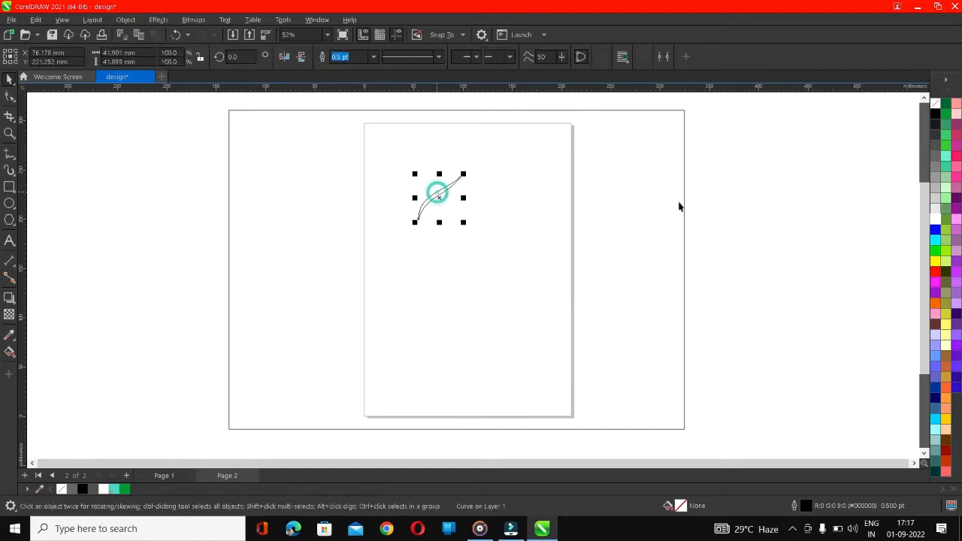
pyautogui.click(936, 219)
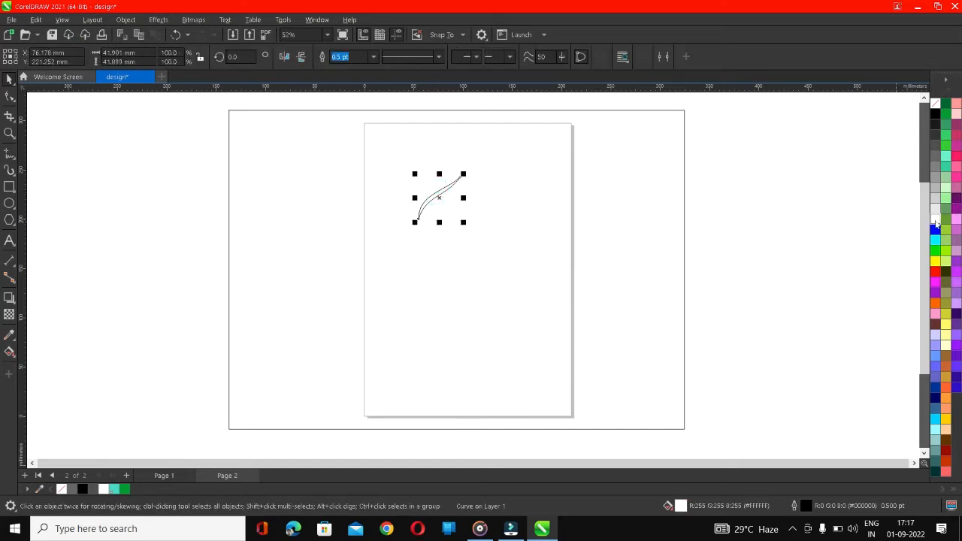
pyautogui.rightClick(935, 105)
# Fill the large rectangle with black and send it behind the white stroke.
pyautogui.click(652, 178)
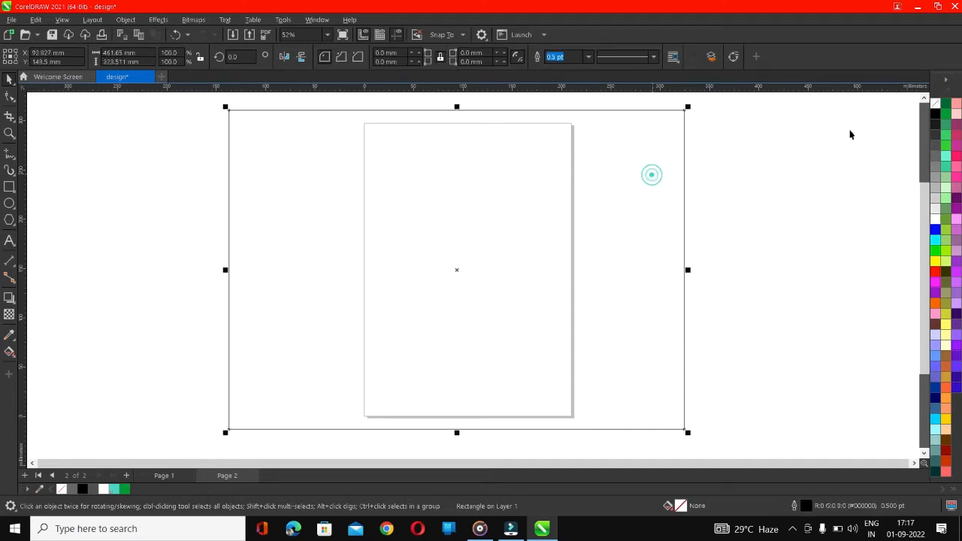
pyautogui.click(935, 113)
pyautogui.hotkey('ctrl', 'pagedown')
pyautogui.click(767, 187)
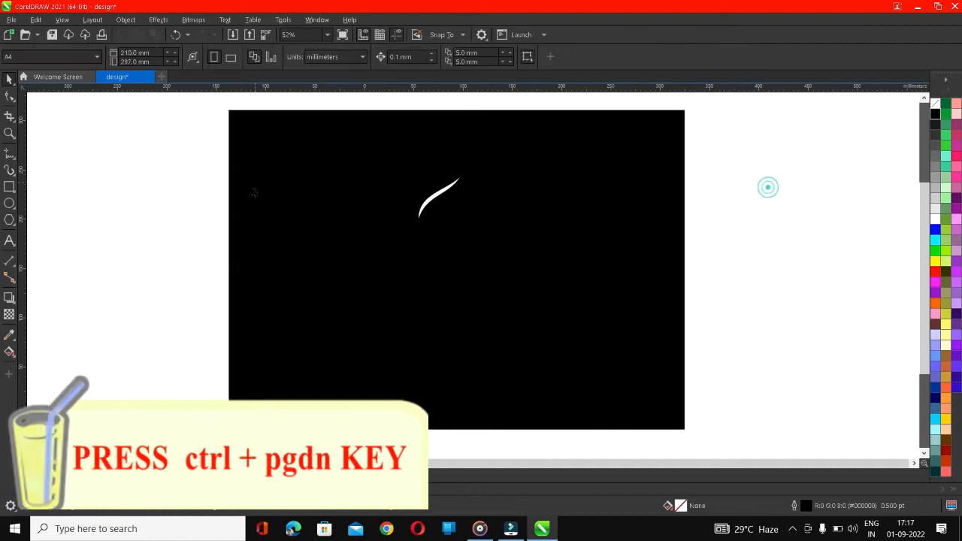
# Move the white stroke up near the black rectangle's upper edge.
pyautogui.click(440, 192)
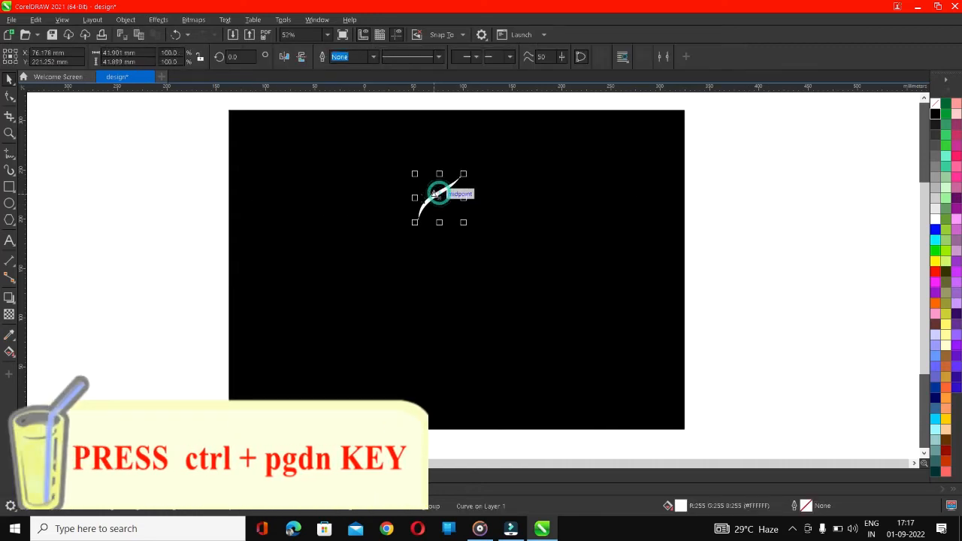
pyautogui.moveTo(432, 201); pyautogui.dragTo(413, 170)
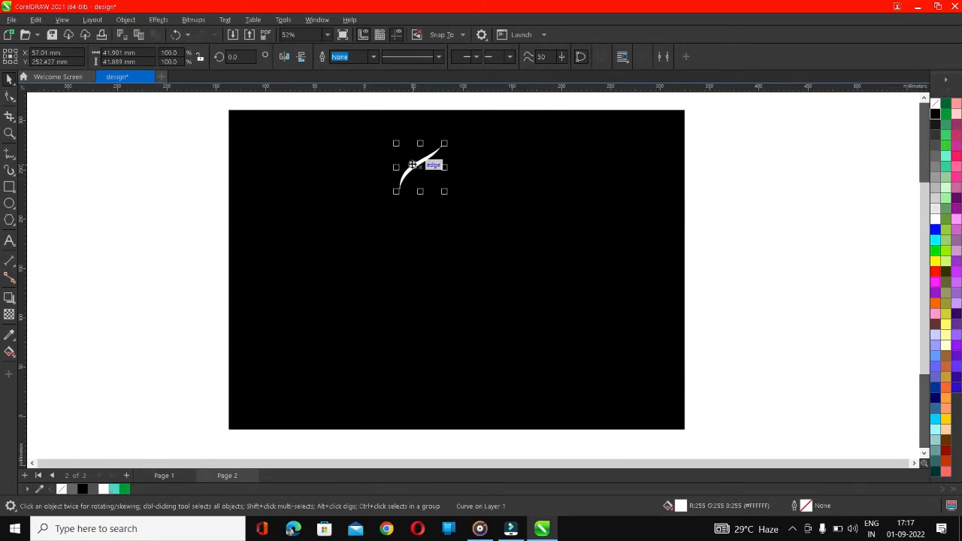
pyautogui.click(411, 169)
pyautogui.moveTo(412, 170); pyautogui.dragTo(409, 147)
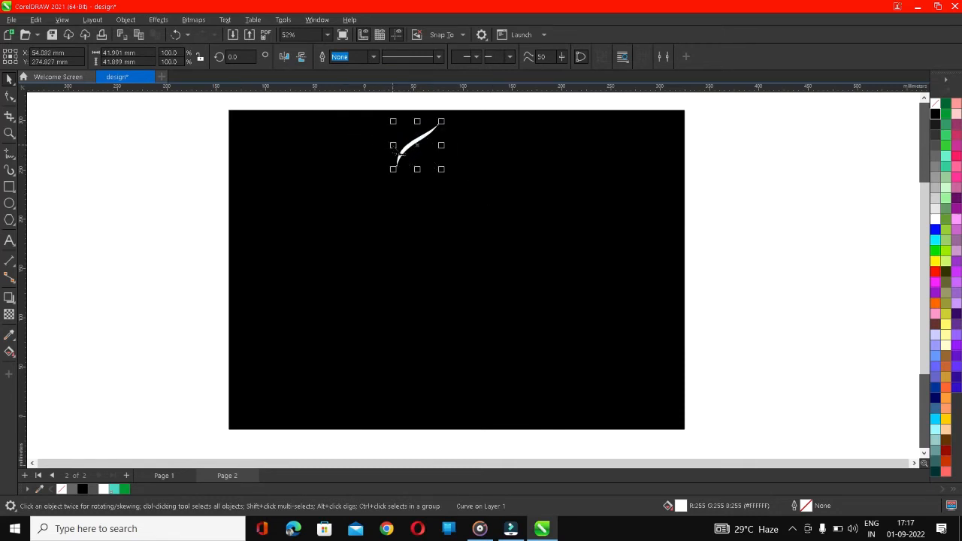
# Create a horizontally mirrored duplicate of the white stroke beside it so both tips meet in a pointed arch.
pyautogui.click(390, 145)
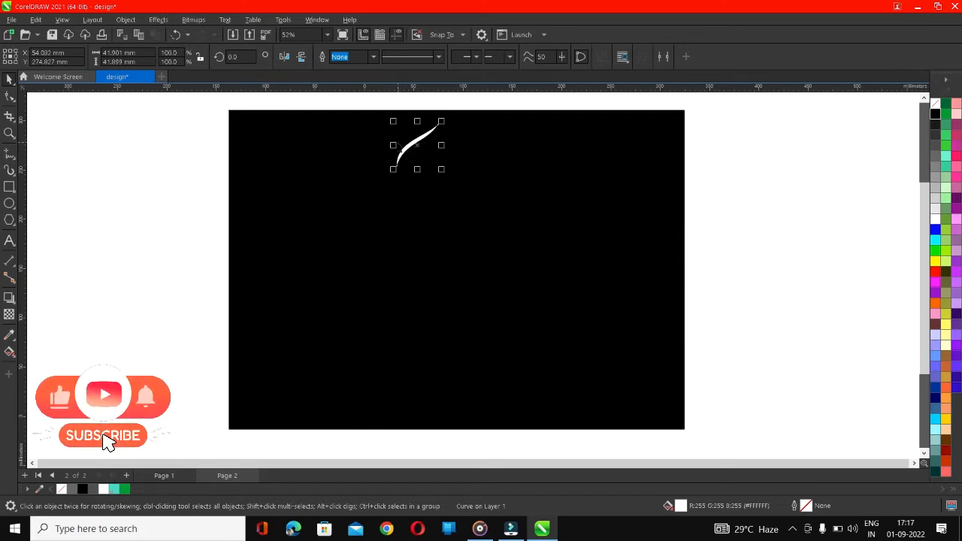
pyautogui.click(393, 146)
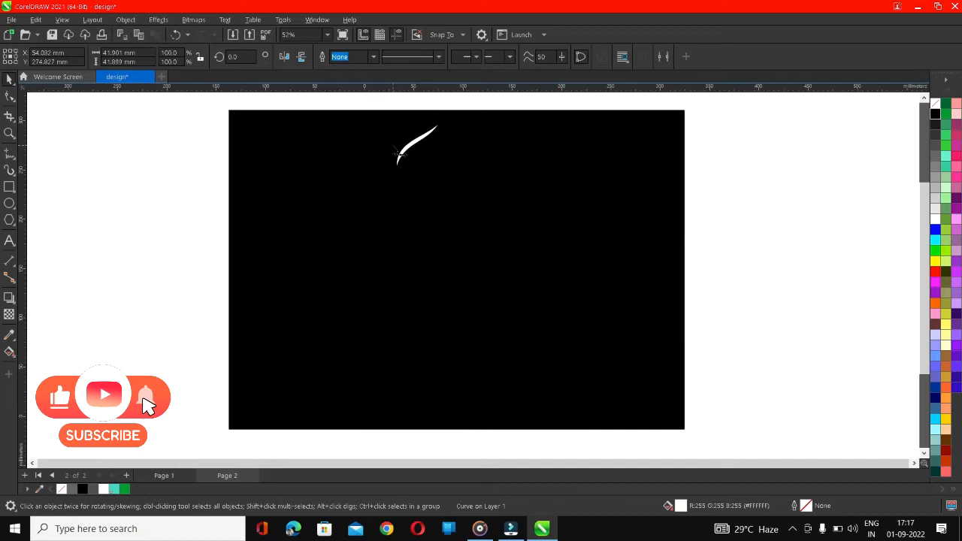
pyautogui.moveTo(393, 146); pyautogui.dragTo(466, 146)
pyautogui.rightClick(465, 147)
pyautogui.click(794, 153)
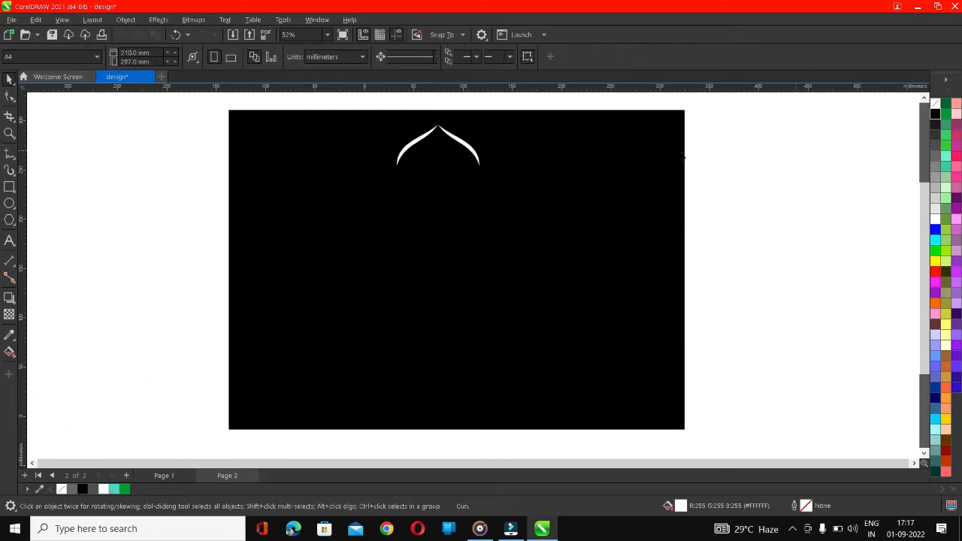
# Duplicate the two strokes as an inner arch about 31.5 mm high, narrowed about its centre to about 70 mm wide.
pyautogui.moveTo(370, 96); pyautogui.dragTo(538, 221)
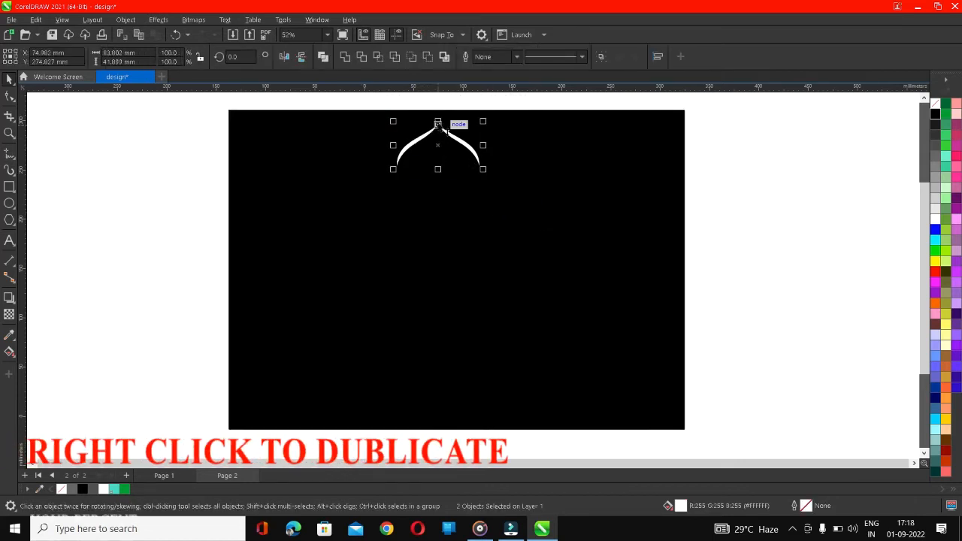
pyautogui.moveTo(443, 129)
pyautogui.mouseDown()
pyautogui.moveTo(437, 120)
pyautogui.moveTo(445, 139)
pyautogui.mouseUp()
pyautogui.rightClick(445, 139)
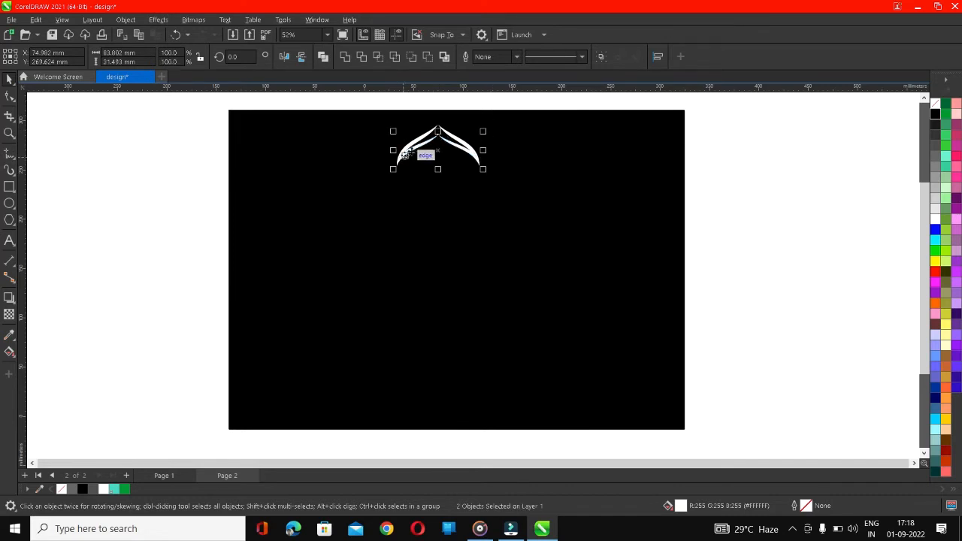
pyautogui.moveTo(482, 151); pyautogui.dragTo(472, 153)
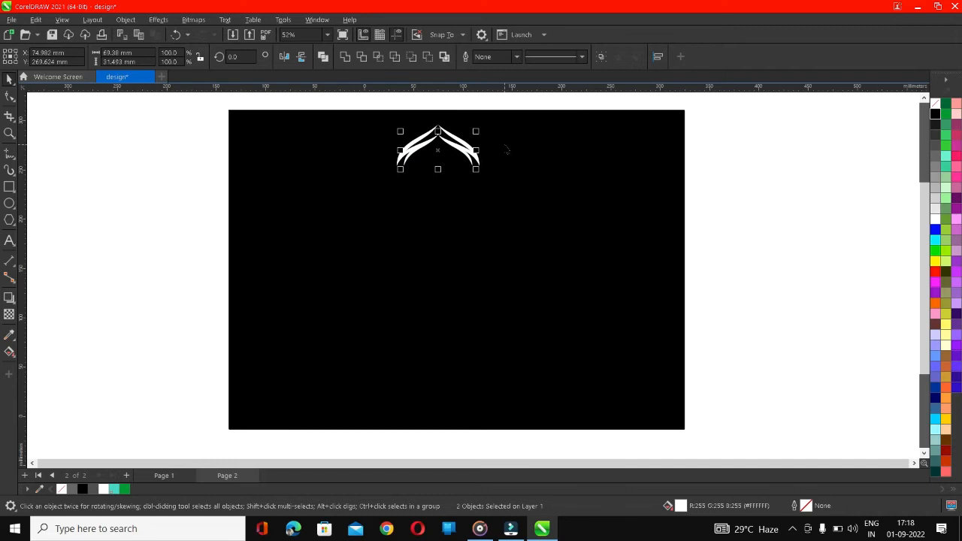
pyautogui.hotkey('ctrl', 'z')
pyautogui.moveTo(483, 153); pyautogui.dragTo(475, 153)
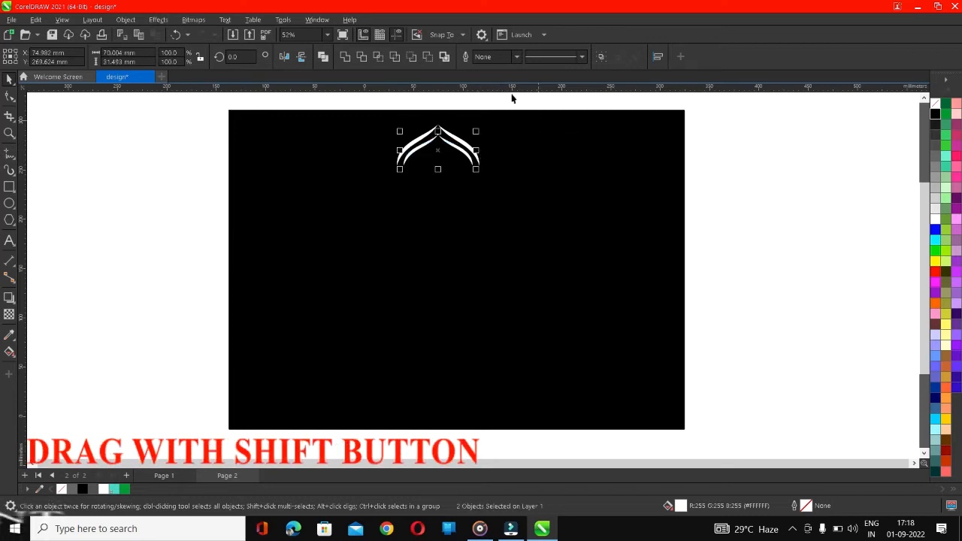
# Nudge the inner arch upward by 0.9 mm and deselect it.
pyautogui.press('Up')
pyautogui.press('Up')
pyautogui.press('Up')
pyautogui.press('Up')
pyautogui.press('Up')
pyautogui.press('Up')
pyautogui.press('Up')
pyautogui.press('Up')
pyautogui.press('Up')
pyautogui.click(748, 157)
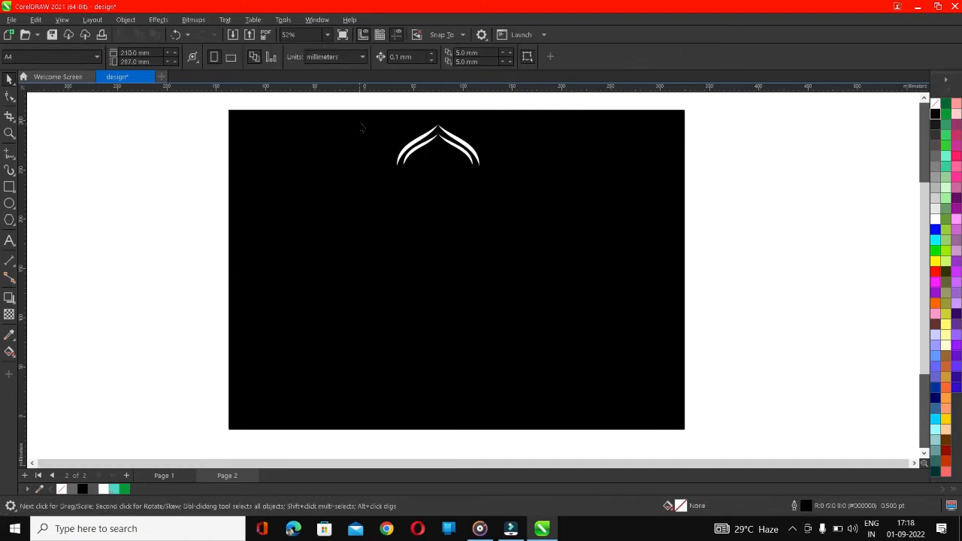
# Duplicate the inner arch as a third nested arch about 22.5 mm high and about 55 mm wide, keeping it centred.
pyautogui.moveTo(393, 136)
pyautogui.mouseDown()
pyautogui.moveTo(432, 163)
pyautogui.moveTo(371, 120)
pyautogui.moveTo(392, 137)
pyautogui.moveTo(387, 127)
pyautogui.mouseUp()
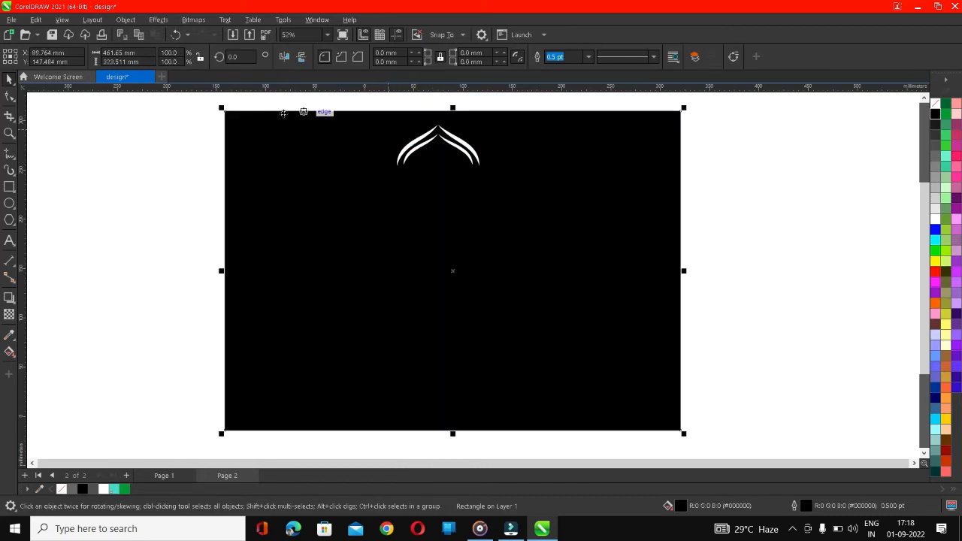
pyautogui.moveTo(207, 127); pyautogui.dragTo(474, 204)
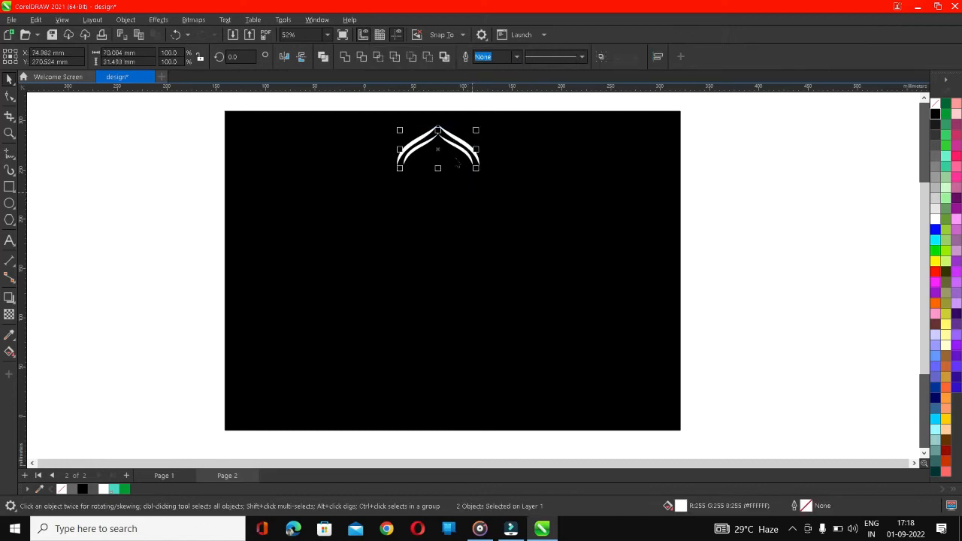
pyautogui.moveTo(437, 130); pyautogui.dragTo(444, 149)
pyautogui.moveTo(475, 153)
pyautogui.mouseDown()
pyautogui.moveTo(467, 155)
pyautogui.moveTo(480, 165)
pyautogui.mouseUp()
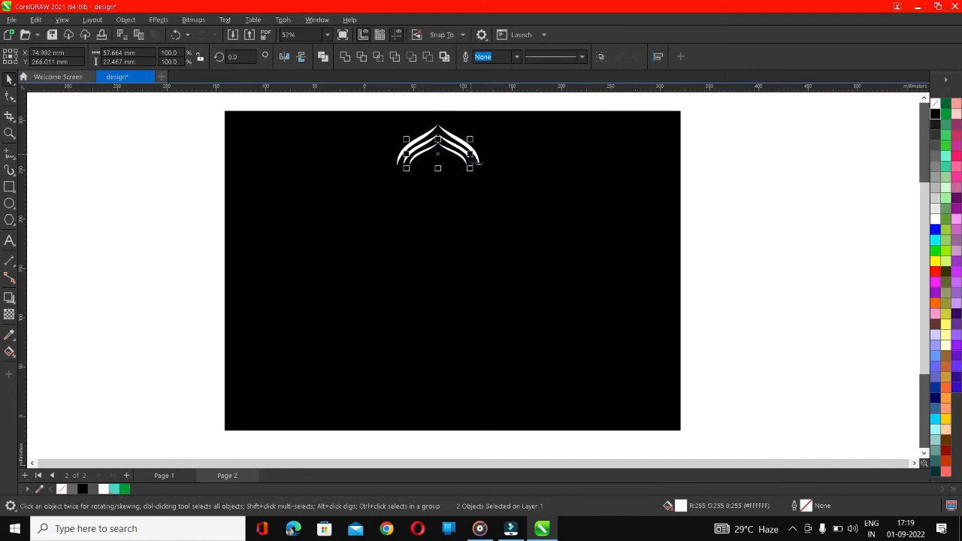
pyautogui.moveTo(476, 160); pyautogui.dragTo(473, 157)
# Nudge the innermost arch upward by 0.8 mm.
pyautogui.press('Up')
pyautogui.press('Up')
pyautogui.press('Up')
pyautogui.press('Up')
pyautogui.press('Up')
pyautogui.press('Up')
pyautogui.press('Up')
pyautogui.press('Up')
pyautogui.press('Up')
pyautogui.press('Up')
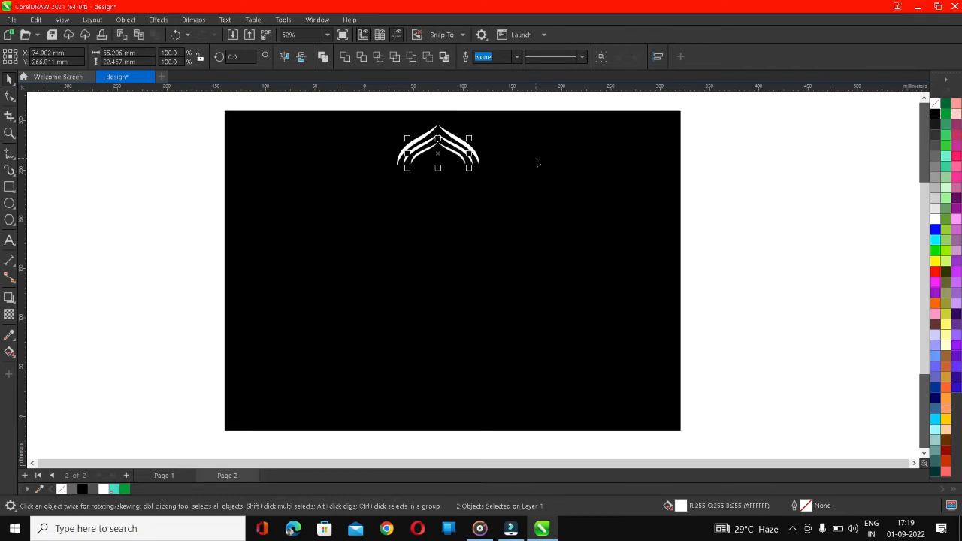
# Select all six white strokes of the three arches and group them.
pyautogui.click(810, 218)
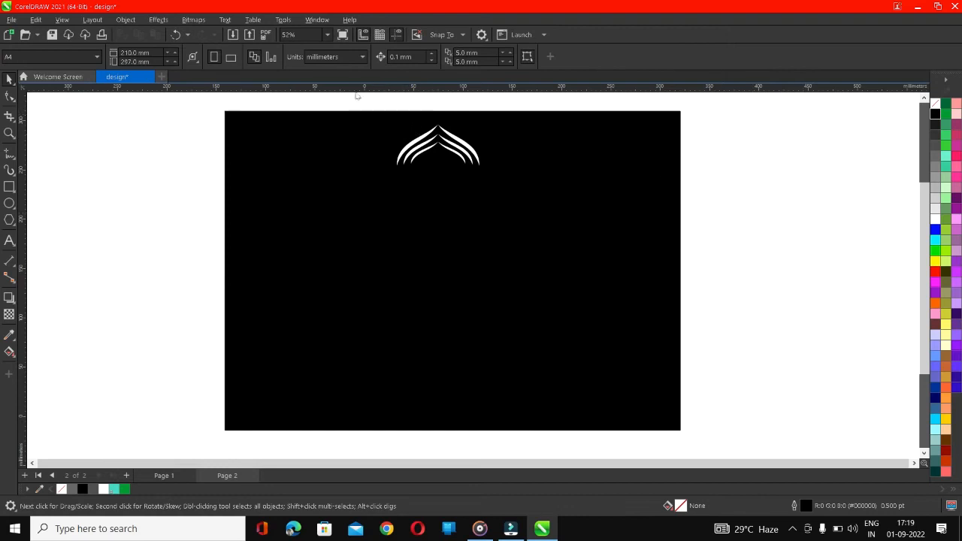
pyautogui.moveTo(370, 104); pyautogui.dragTo(509, 197)
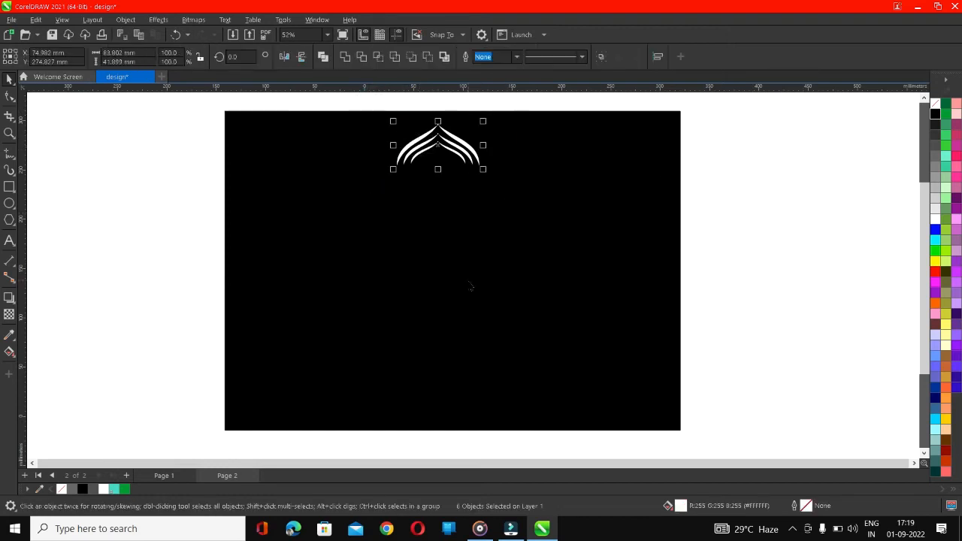
pyautogui.hotkey('ctrl', 'g')
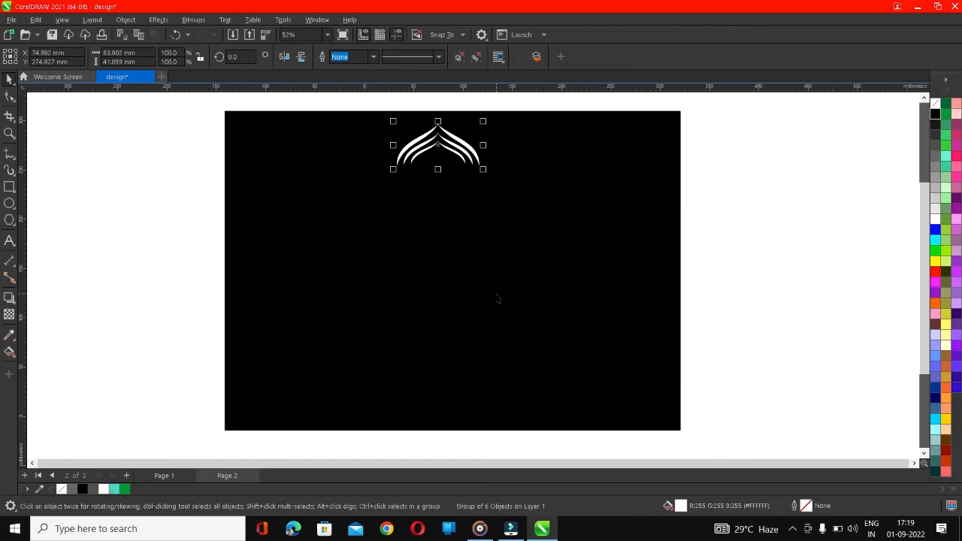
# Draw a circle about 17 mm in diameter on the blank area outside the black rectangle.
pyautogui.click(10, 205)
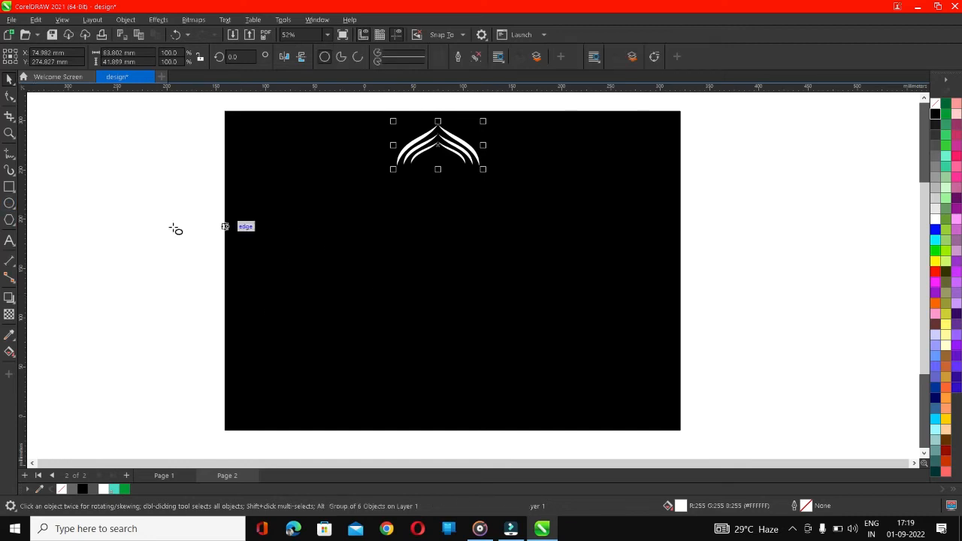
pyautogui.moveTo(193, 223); pyautogui.dragTo(212, 241)
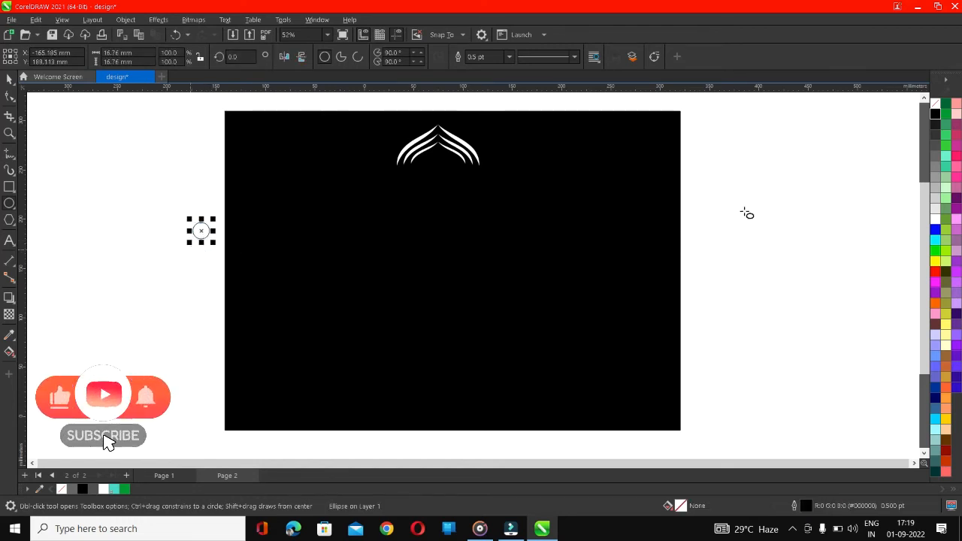
# Fill the small circle white and align it to the horizontal centre of the black rectangle.
pyautogui.click(933, 221)
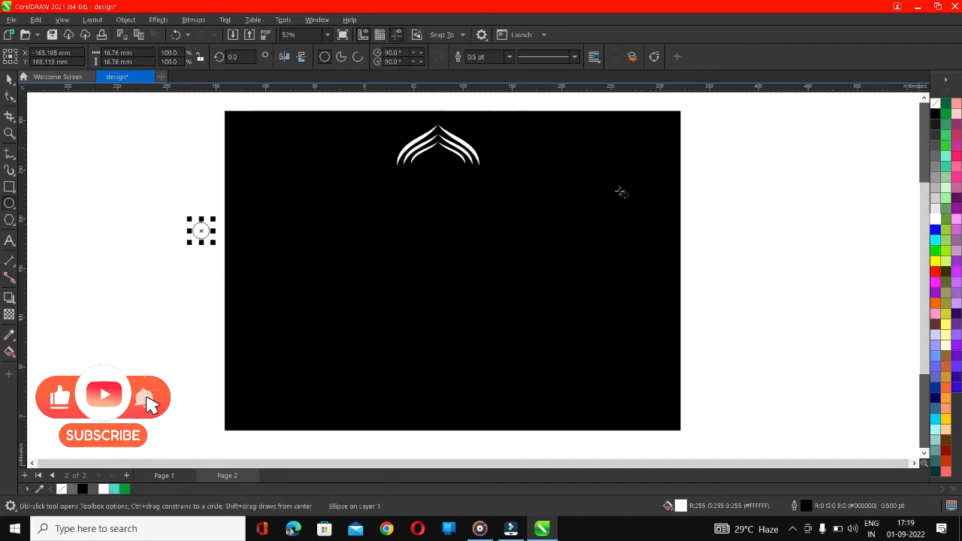
pyautogui.click(10, 79)
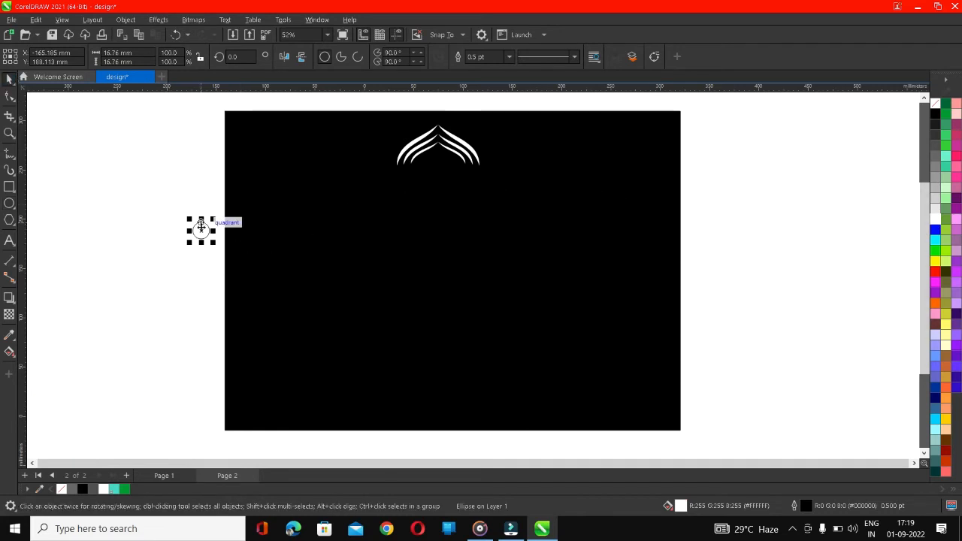
pyautogui.keyDown('shift'); pyautogui.click(335, 193); pyautogui.keyUp('shift')
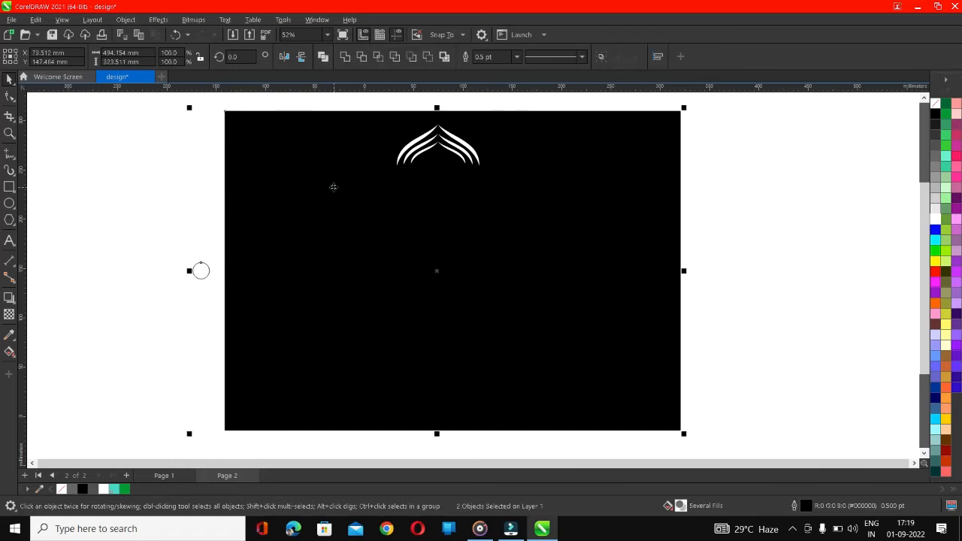
pyautogui.press('c')
pyautogui.click(470, 95)
# Align the arch group horizontally with the white circle so both share the same vertical centre axis.
pyautogui.click(468, 138)
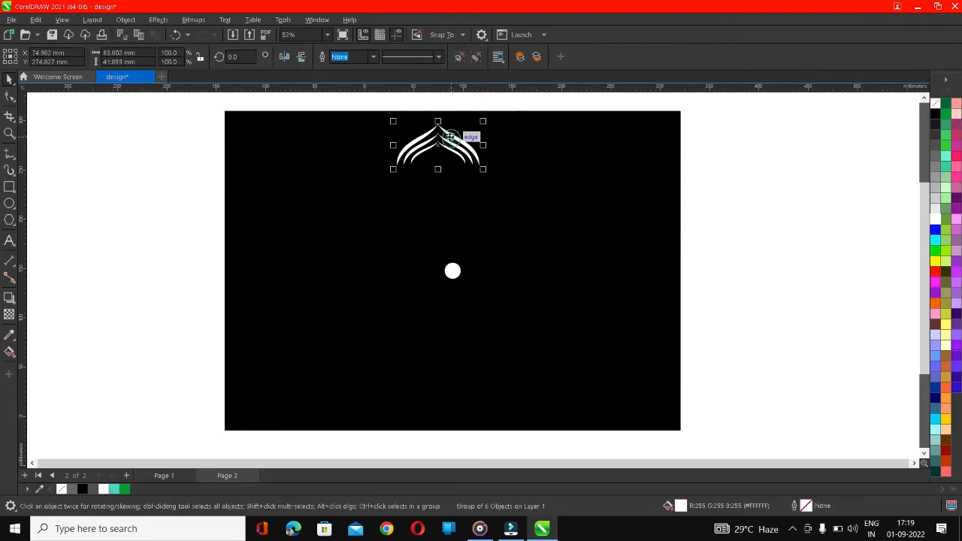
pyautogui.keyDown('shift'); pyautogui.click(452, 270); pyautogui.keyUp('shift')
pyautogui.press('c')
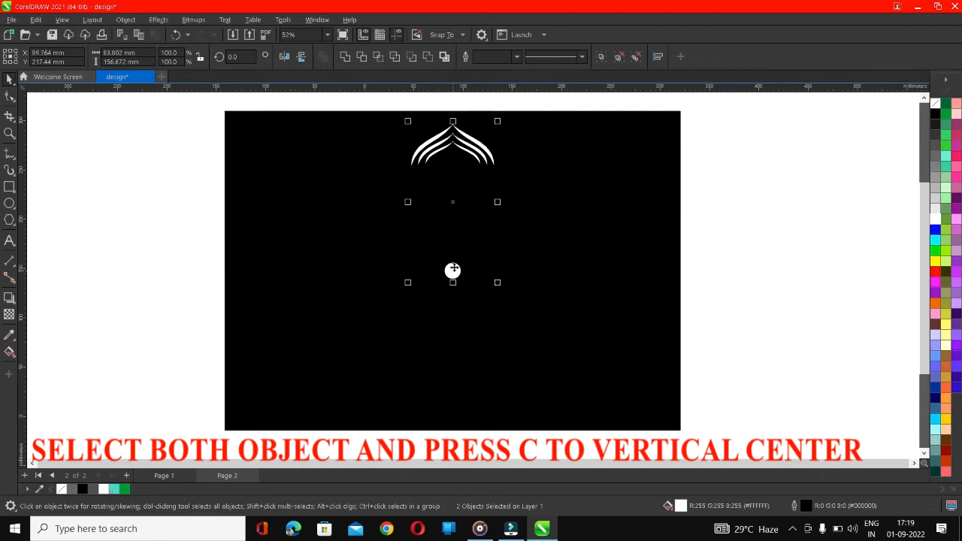
pyautogui.click(766, 175)
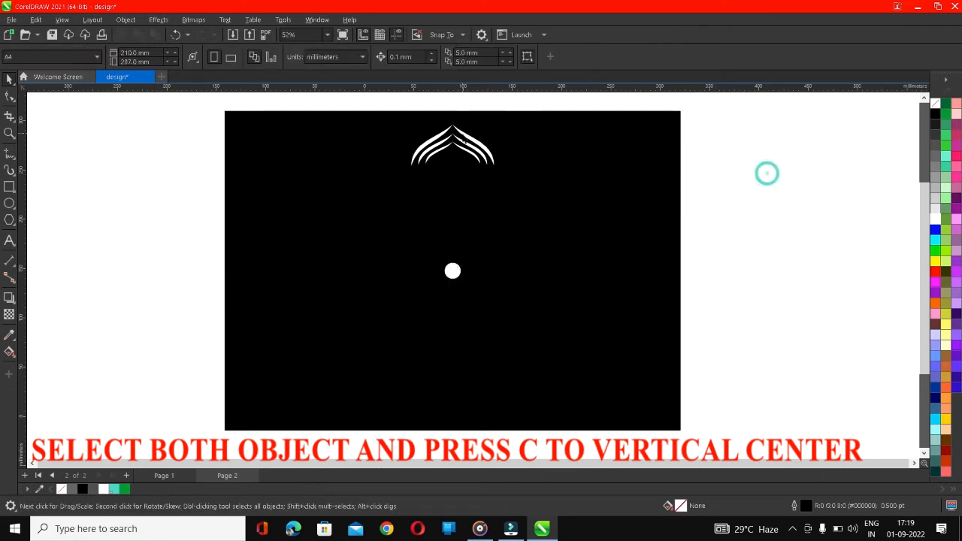
# Set the arch group's rotation centre on the white circle and rotate a copy about 51° clockwise around it.
pyautogui.click(458, 144)
pyautogui.click(462, 144)
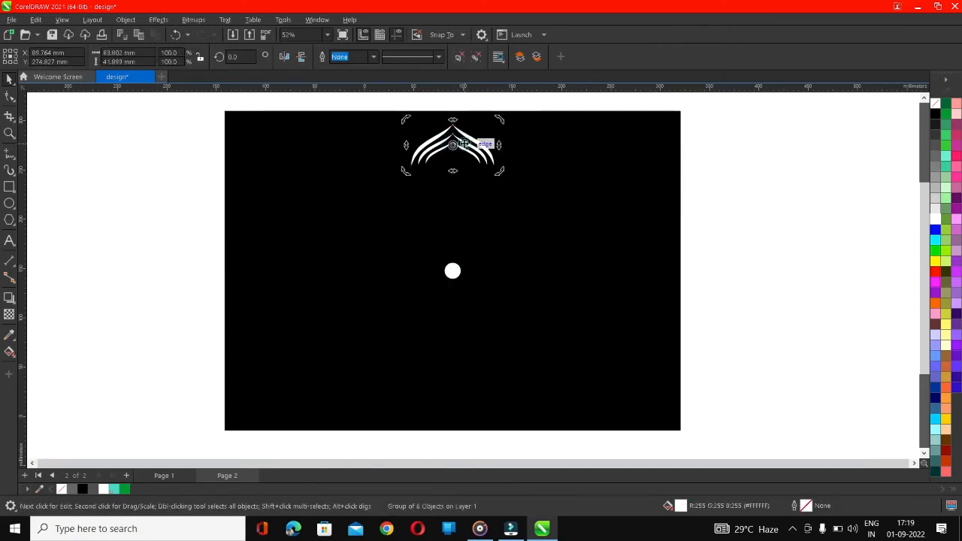
pyautogui.moveTo(453, 145); pyautogui.dragTo(451, 270)
pyautogui.moveTo(508, 131); pyautogui.dragTo(567, 218)
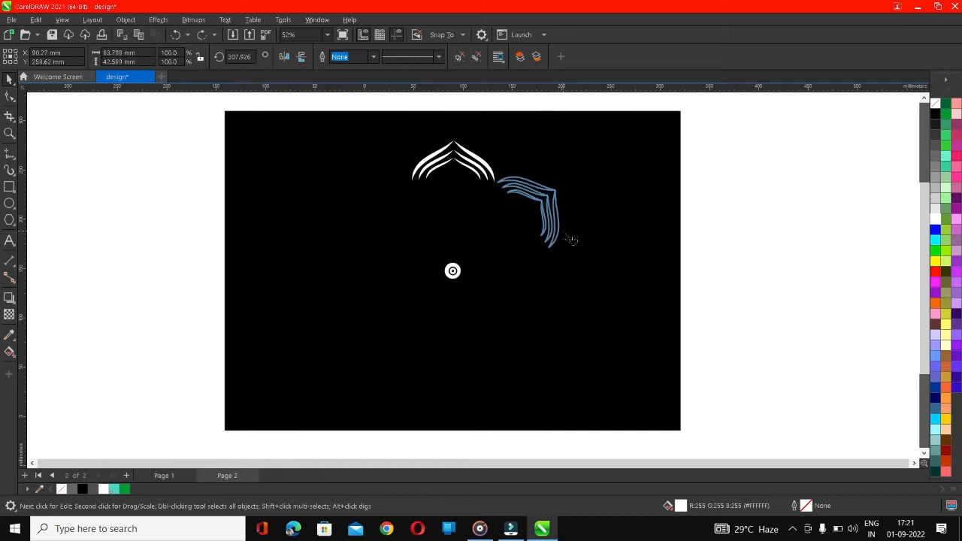
pyautogui.moveTo(571, 240); pyautogui.dragTo(569, 239)
pyautogui.rightClick(569, 238)
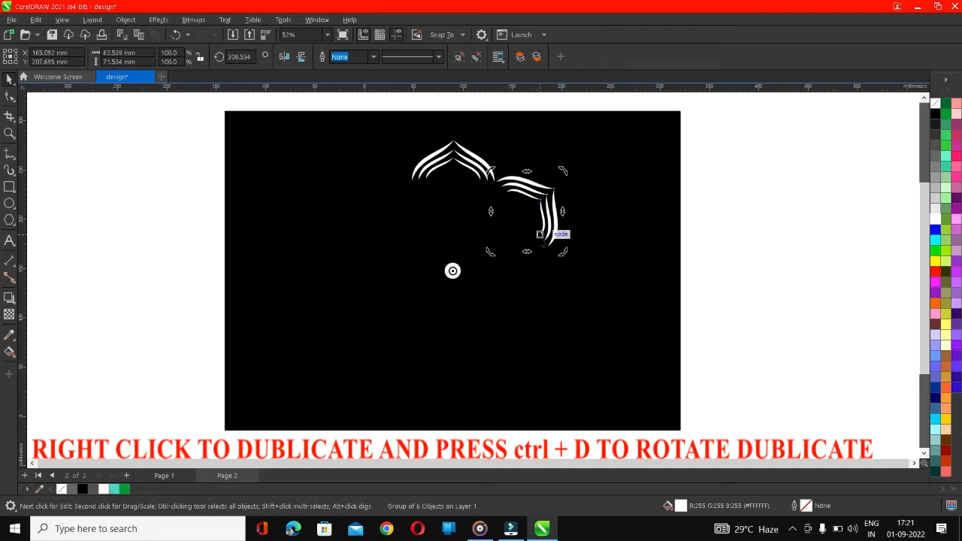
# Repeat the rotated duplication five times to complete a ring of seven petals around the circle.
pyautogui.hotkey('ctrl', 'd')
pyautogui.hotkey('ctrl', 'd')
pyautogui.hotkey('ctrl', 'd')
pyautogui.hotkey('ctrl', 'd')
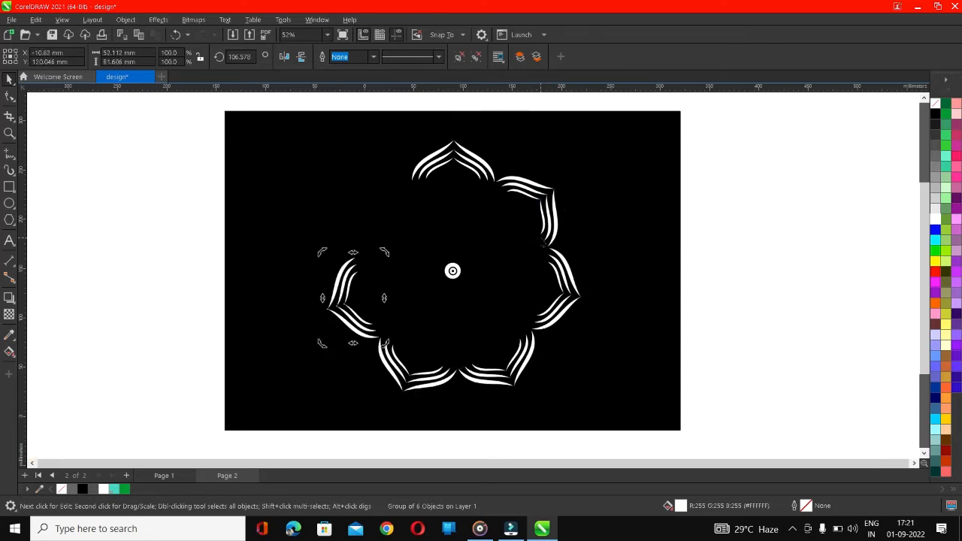
pyautogui.hotkey('ctrl', 'd')
pyautogui.click(200, 153)
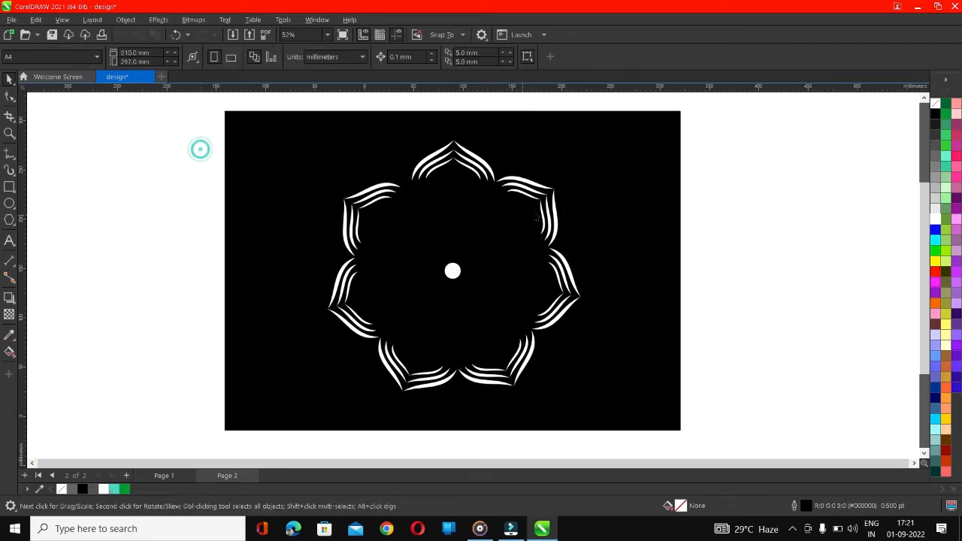
# Rotate individual petals around the circle to even out the gaps, bringing the upper-left petal to about 51.9°.
pyautogui.click(381, 196)
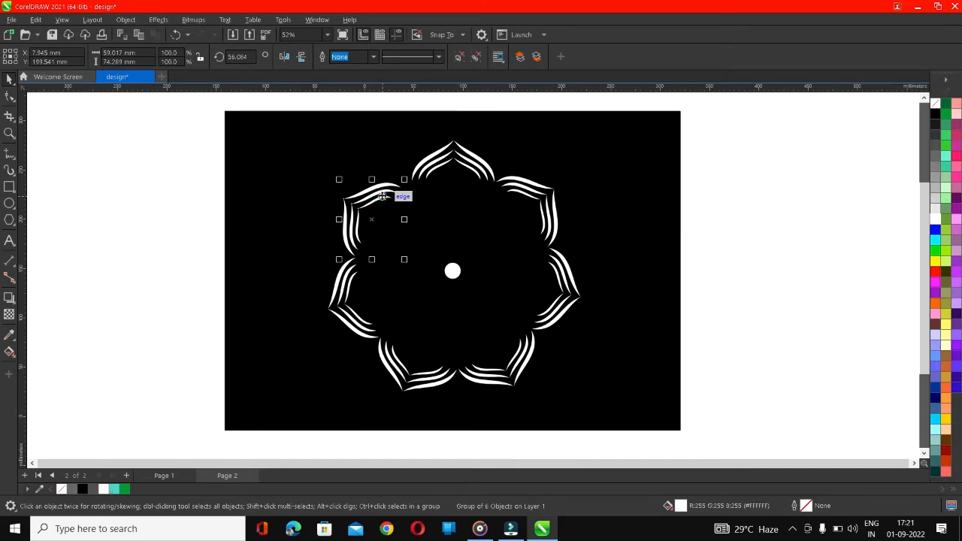
pyautogui.click(381, 196)
pyautogui.moveTo(338, 184); pyautogui.dragTo(571, 175)
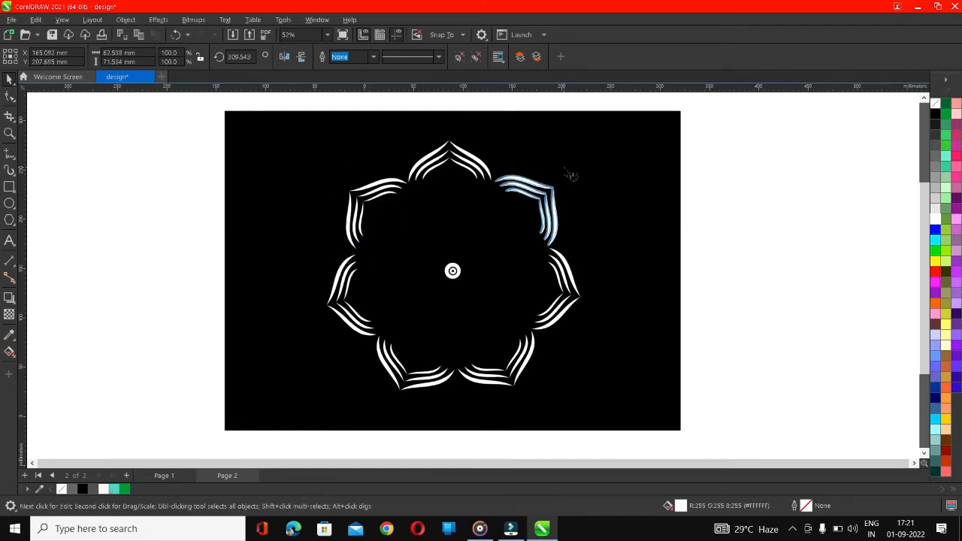
pyautogui.click(744, 163)
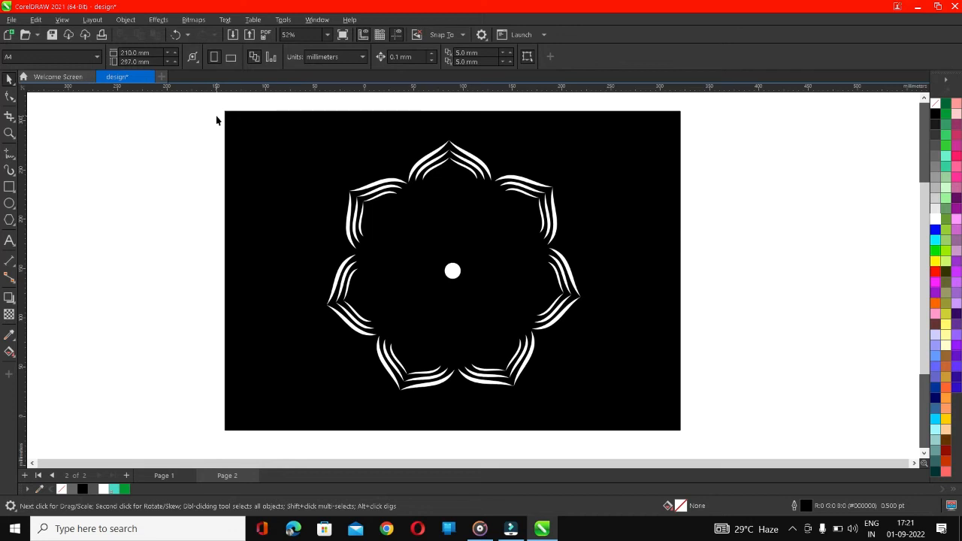
pyautogui.click(381, 201)
pyautogui.click(379, 200)
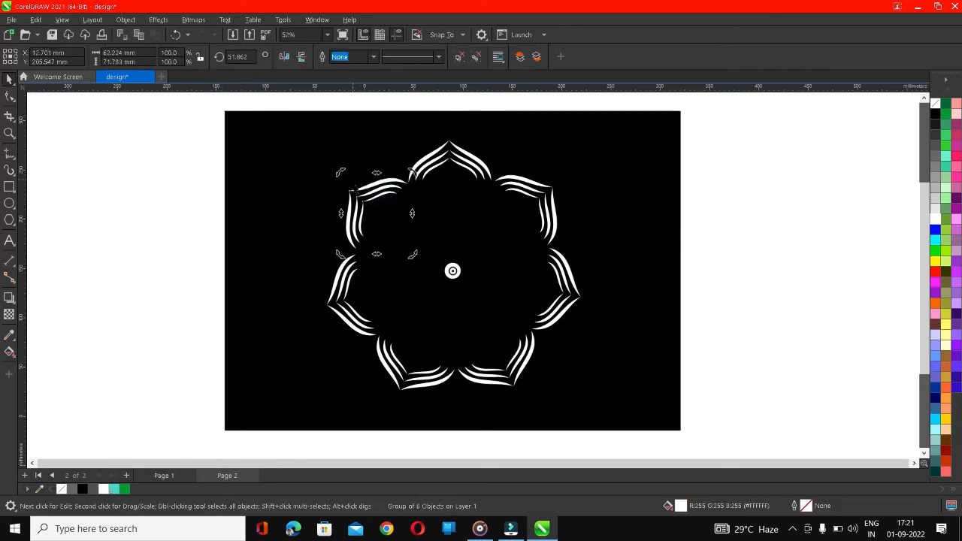
pyautogui.click(224, 175)
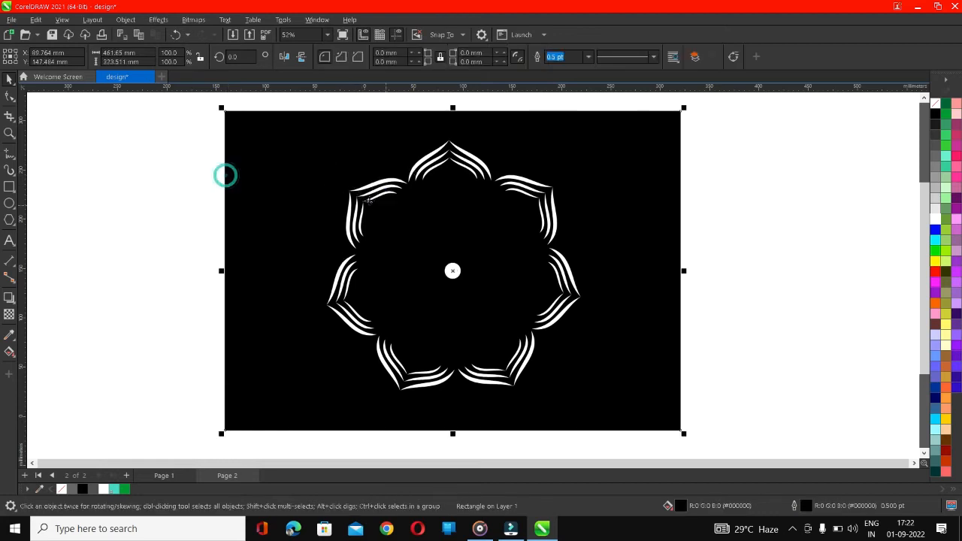
pyautogui.click(176, 178)
# Duplicate the upper-left petal just outside the ring and scale the copy to 66.2%.
pyautogui.click(370, 190)
pyautogui.moveTo(371, 191); pyautogui.dragTo(355, 157)
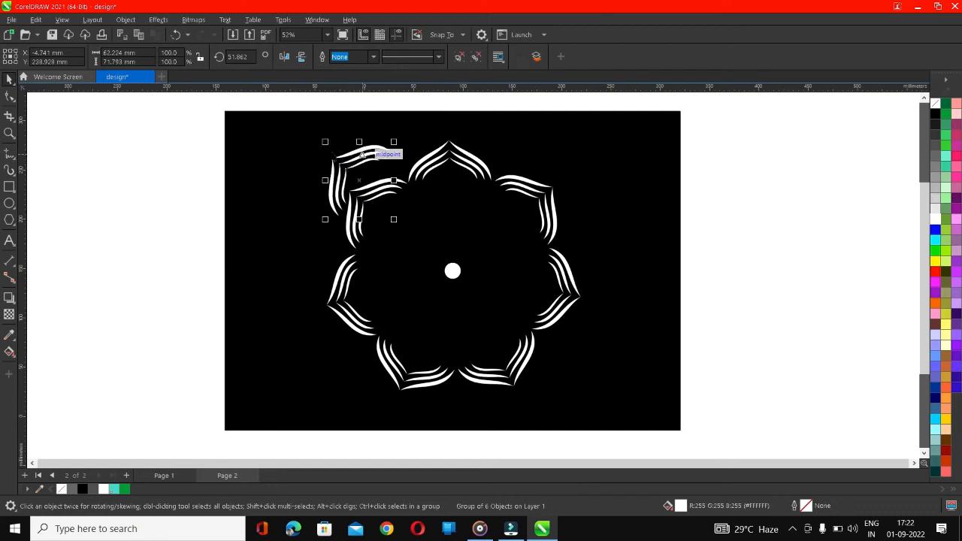
pyautogui.click(325, 143)
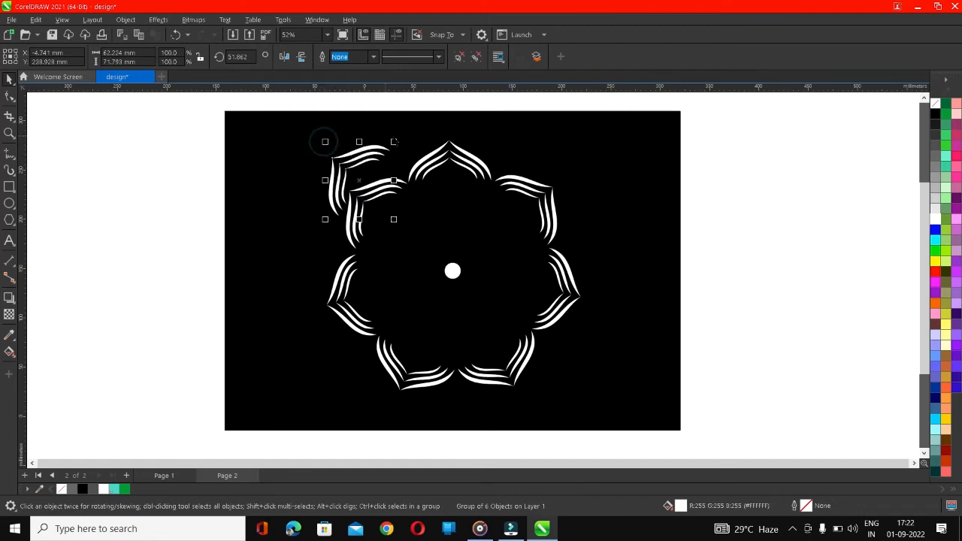
pyautogui.moveTo(393, 142); pyautogui.dragTo(369, 150)
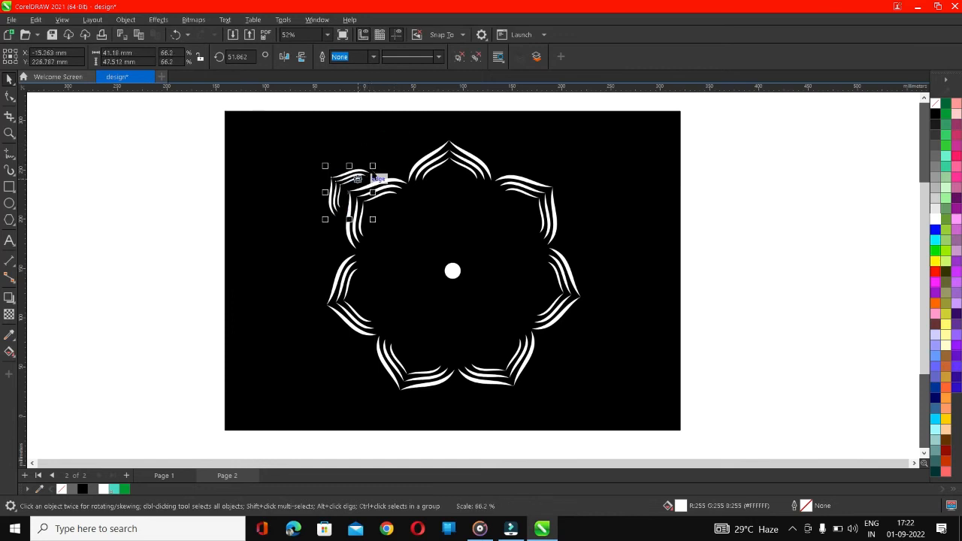
# Fit the small petal into the gap between the top and upper-left petals, rotated to about 31.7° and scaled to 45.8%.
pyautogui.moveTo(342, 183); pyautogui.dragTo(399, 155)
pyautogui.click(385, 147)
pyautogui.click(442, 98)
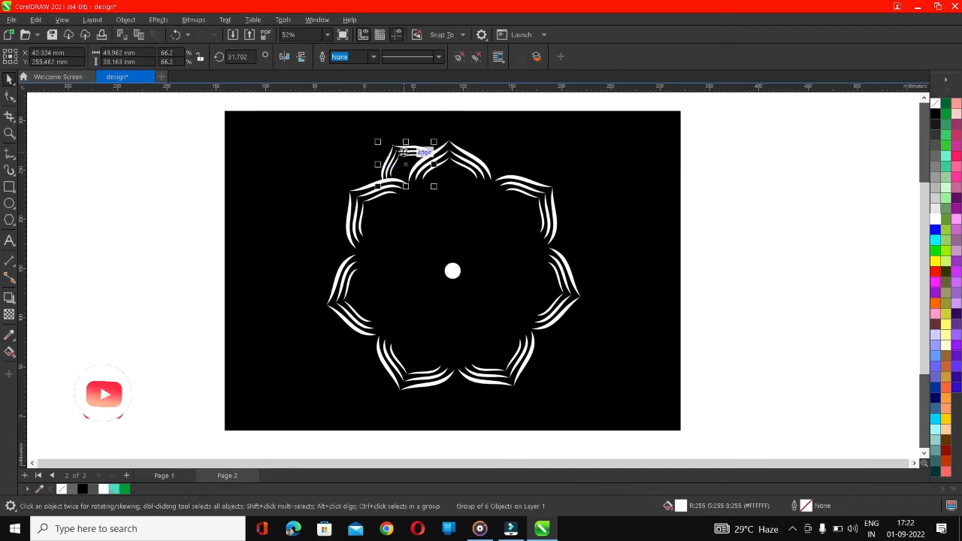
pyautogui.click(419, 99)
pyautogui.click(403, 150)
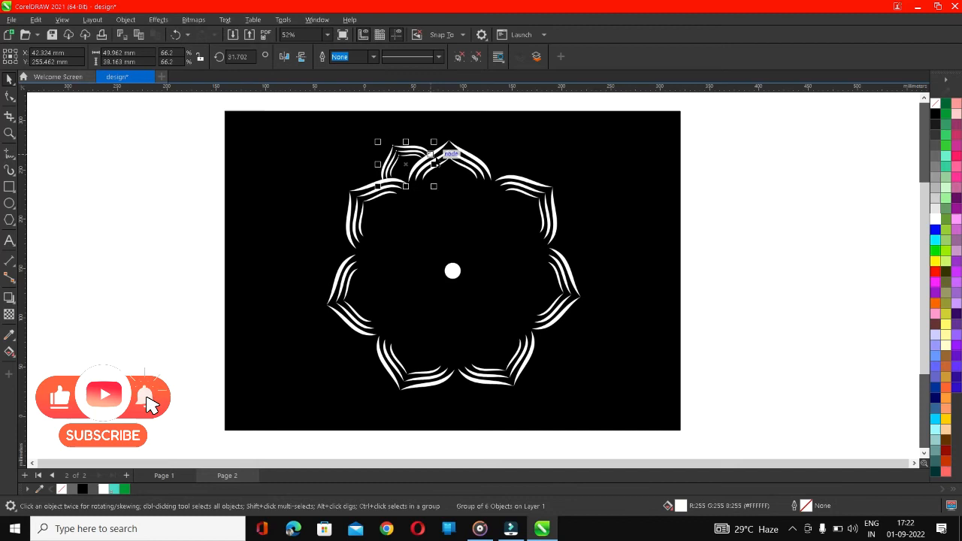
pyautogui.moveTo(440, 192); pyautogui.dragTo(400, 167)
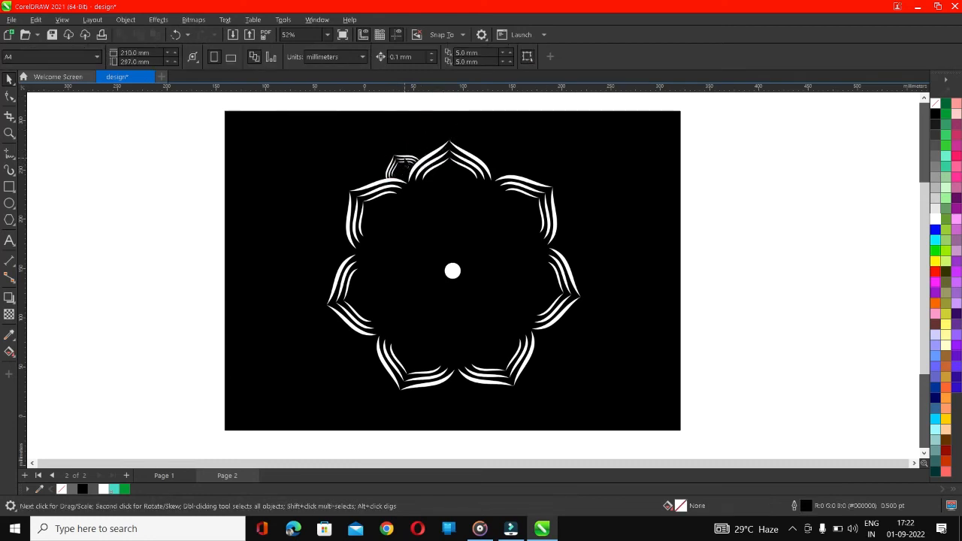
# Set the small petal's rotation centre on the white circle and rotate a copy into the gap beyond the top petal.
pyautogui.click(404, 157)
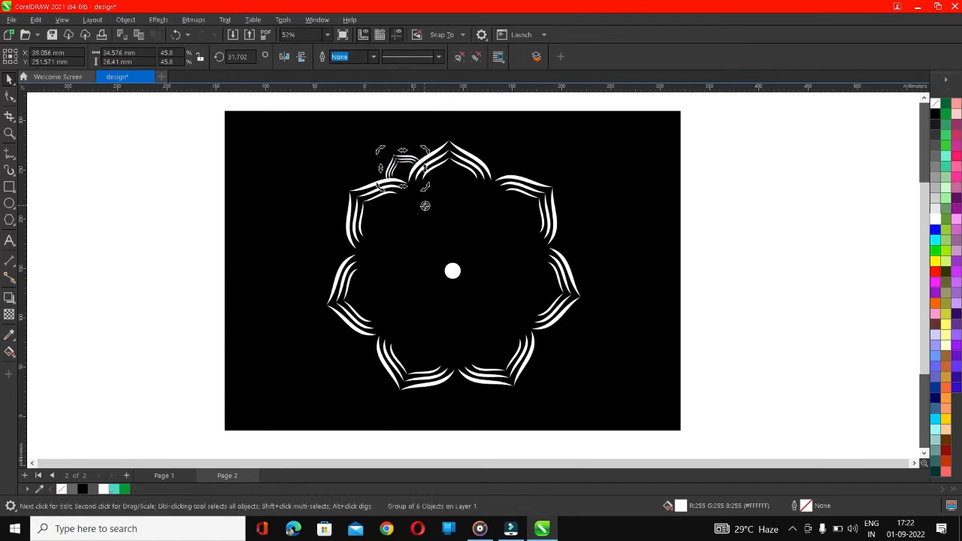
pyautogui.moveTo(425, 205); pyautogui.dragTo(453, 270)
pyautogui.moveTo(379, 150); pyautogui.dragTo(511, 152)
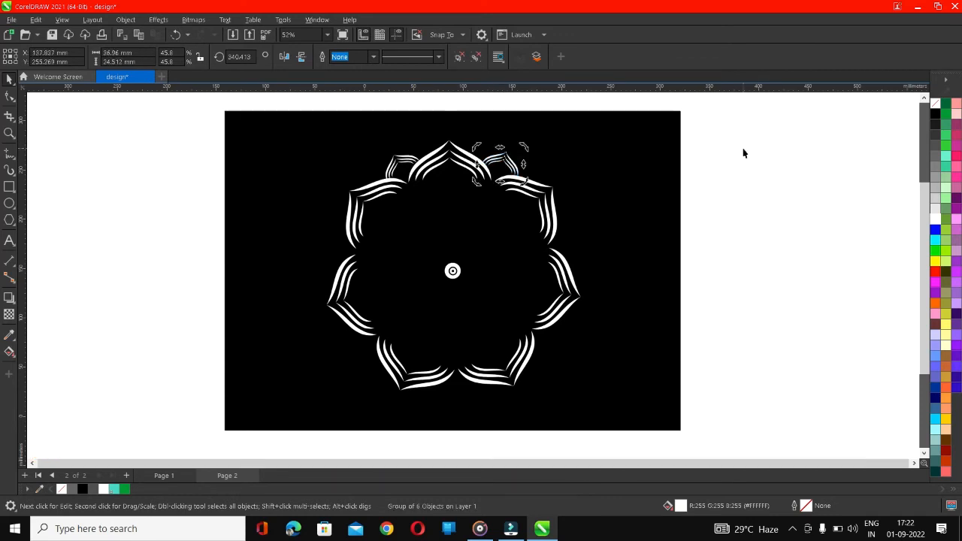
# Repeat the rotated duplication of the small petal until every remaining gap around the ring is filled.
pyautogui.hotkey('ctrl', 'd')
pyautogui.hotkey('ctrl', 'd')
pyautogui.hotkey('ctrl', 'd')
pyautogui.hotkey('ctrl', 'd')
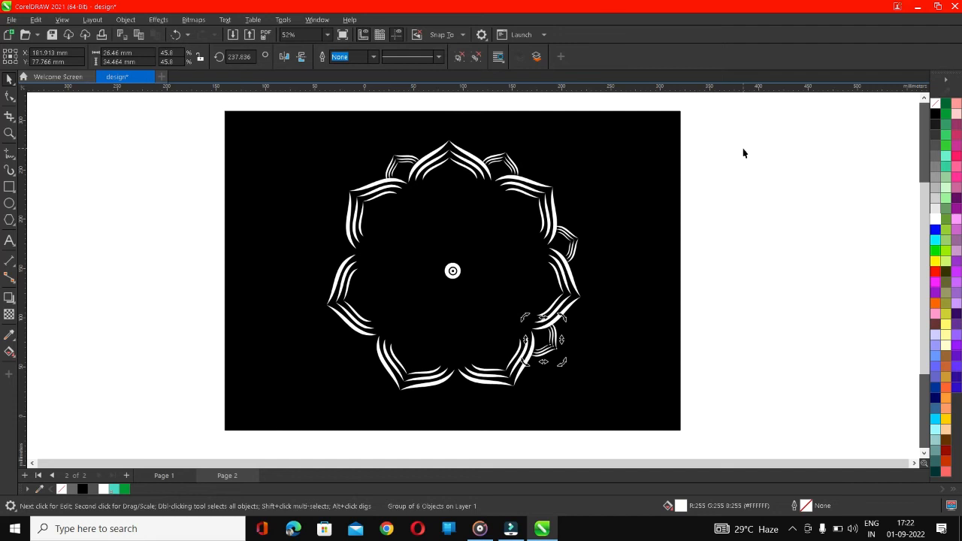
pyautogui.hotkey('ctrl', 'd')
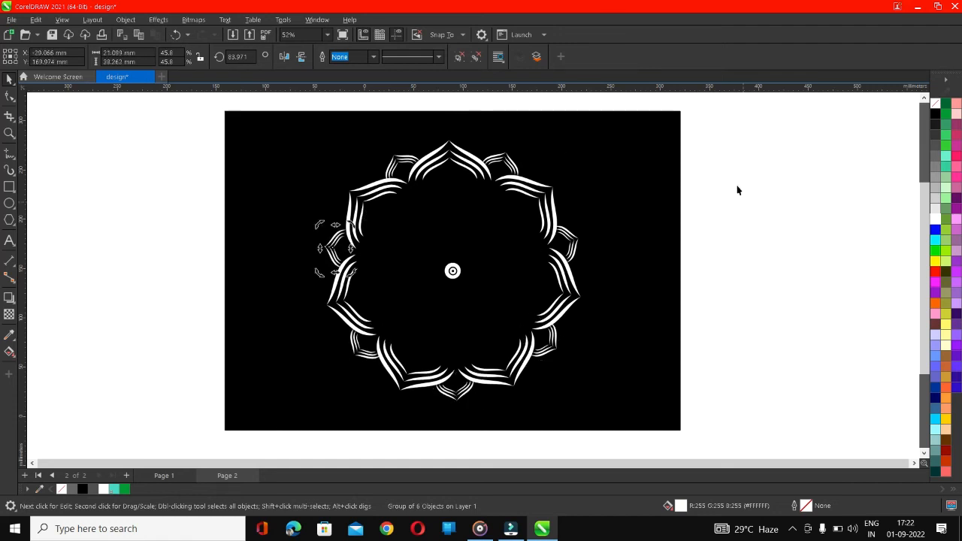
pyautogui.click(795, 194)
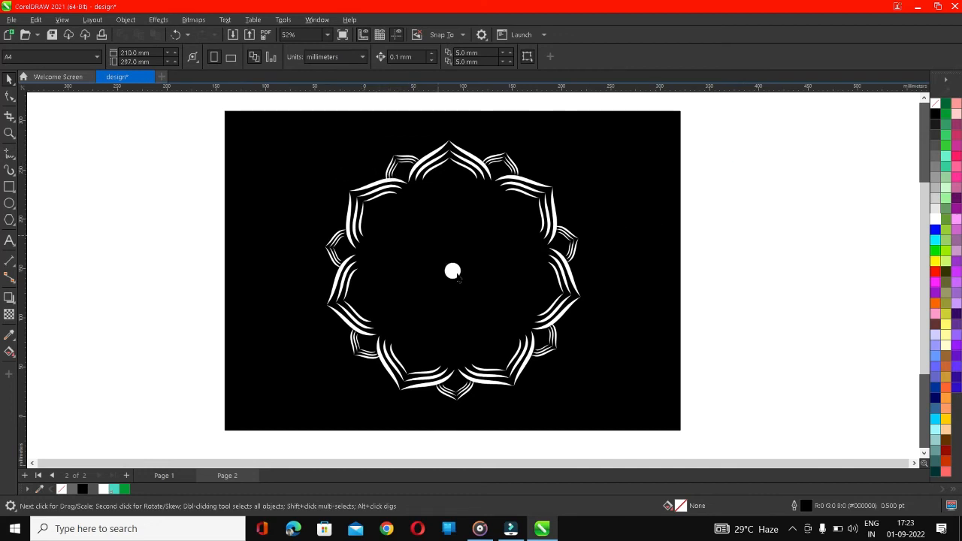
# Delete the white centre circle and group all 14 large and small petals.
pyautogui.click(454, 272)
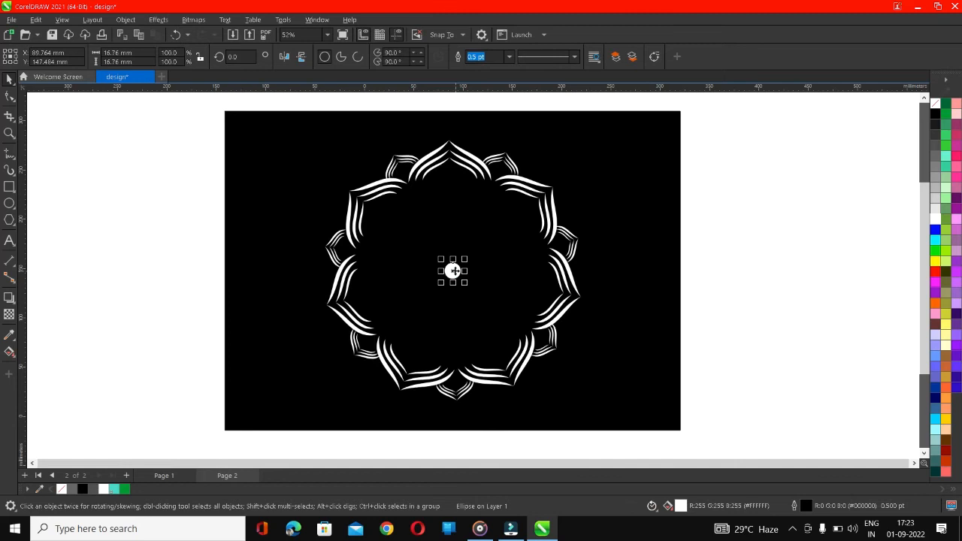
pyautogui.press('Delete')
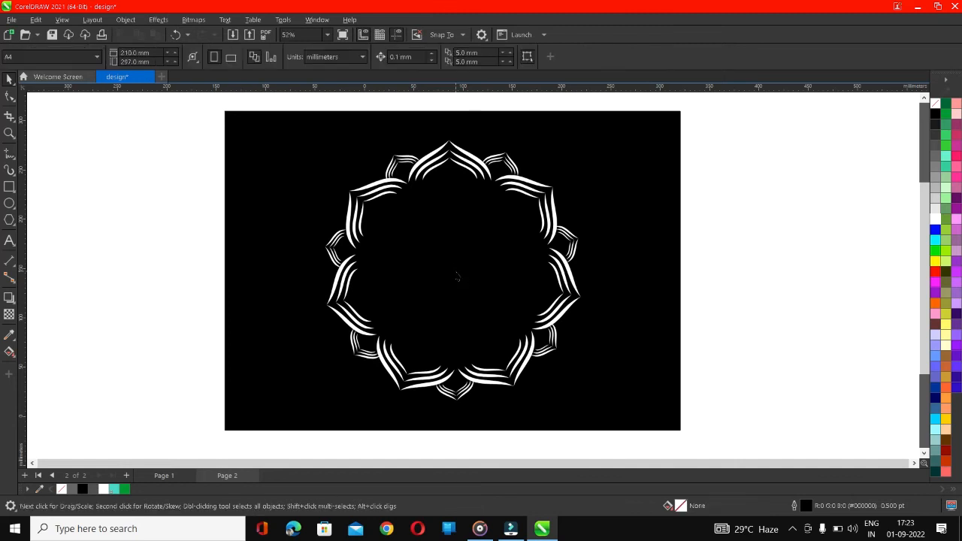
pyautogui.moveTo(199, 123); pyautogui.dragTo(609, 414)
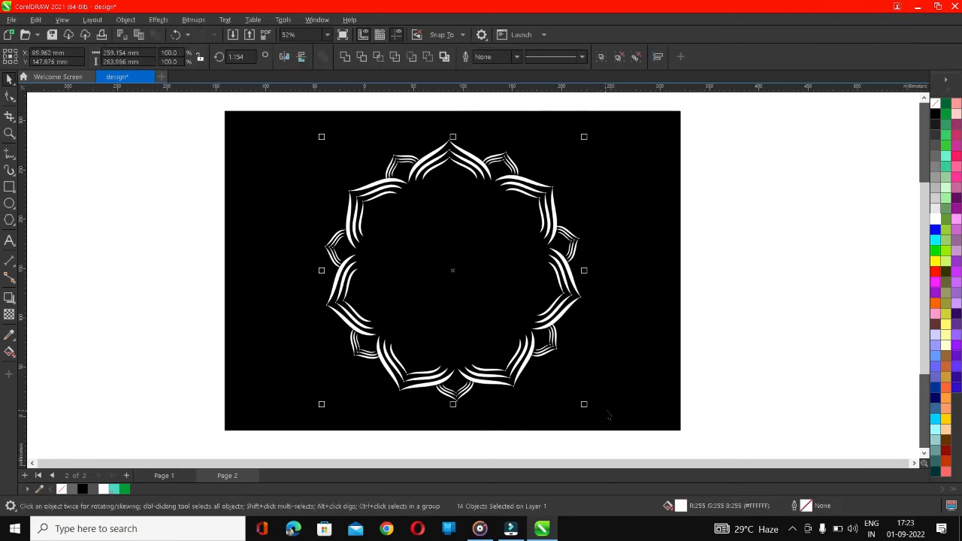
pyautogui.hotkey('ctrl', 'g')
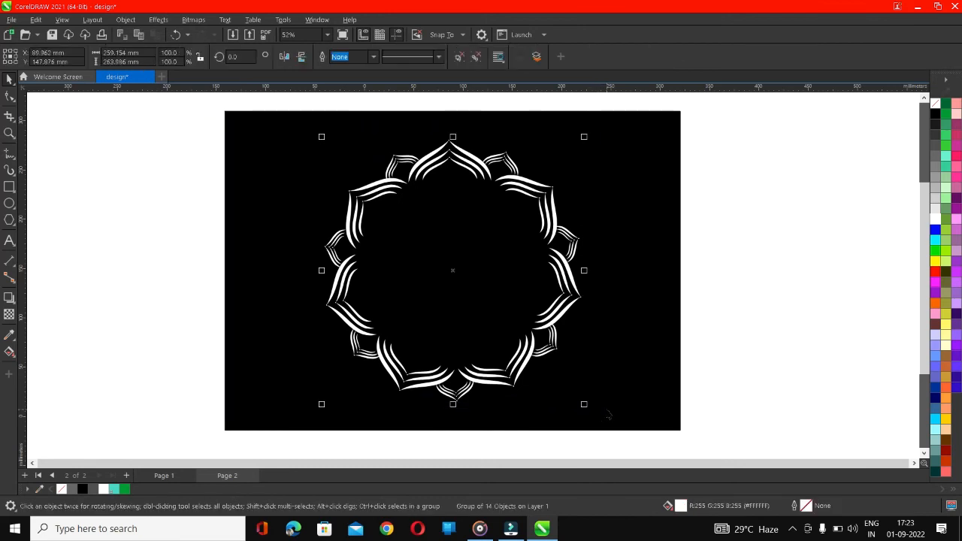
# Fill the ring's interior with successively smaller concentric copies of the petal group, the first at about 76%, continuing to the centre.
pyautogui.moveTo(585, 139); pyautogui.dragTo(574, 176)
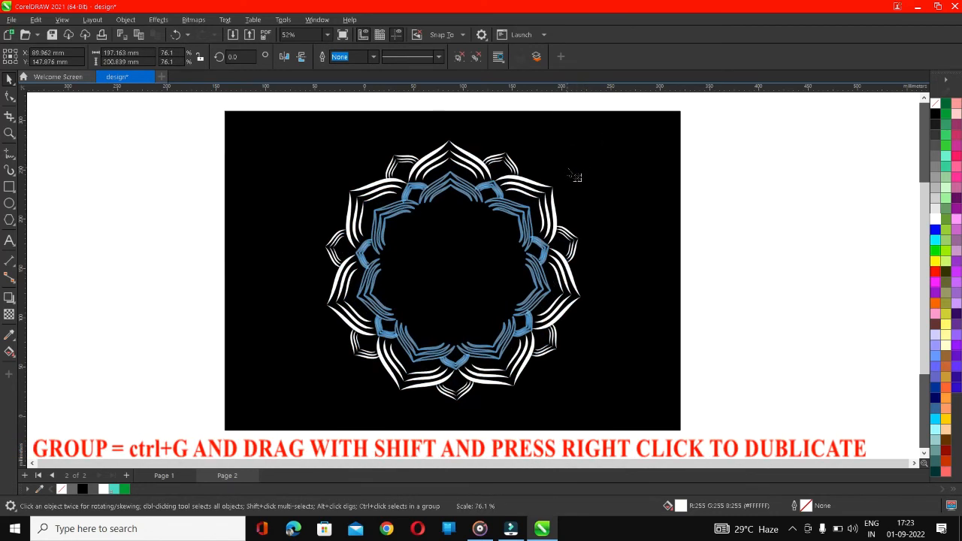
pyautogui.rightClick(568, 172)
pyautogui.moveTo(568, 171); pyautogui.dragTo(506, 231)
pyautogui.rightClick(552, 197)
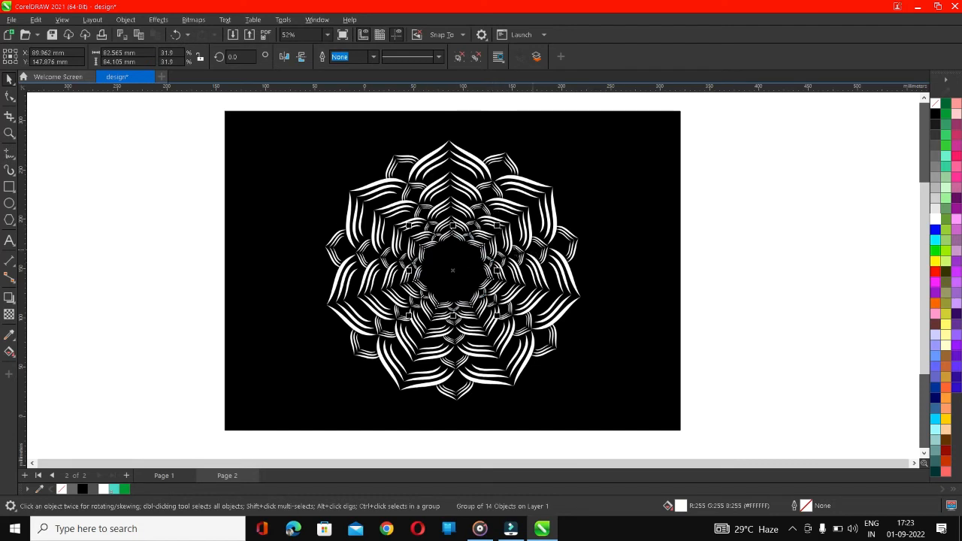
pyautogui.moveTo(498, 225); pyautogui.dragTo(475, 268)
pyautogui.click(710, 188)
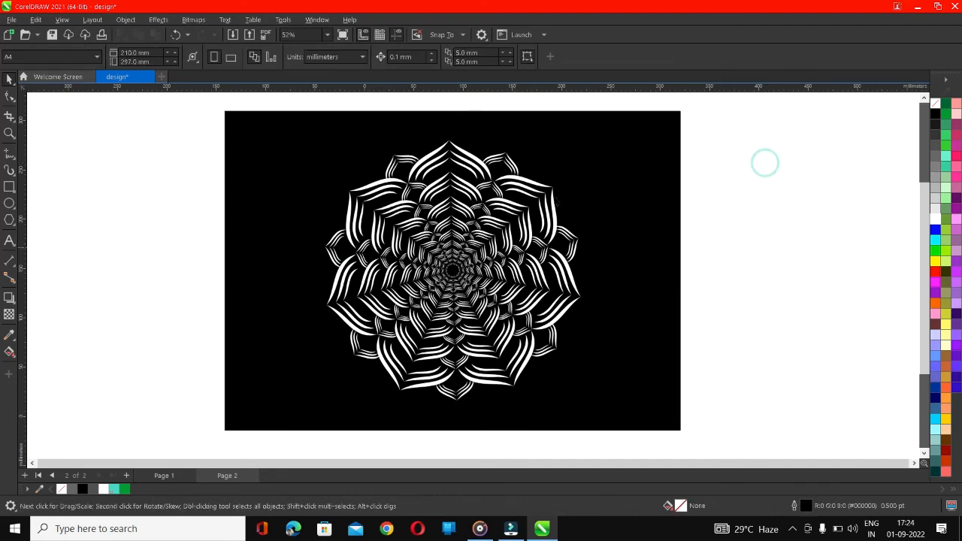
# Select all 10 nested rings of the white mandala, without the black background, and group them.
pyautogui.moveTo(204, 105); pyautogui.dragTo(709, 448)
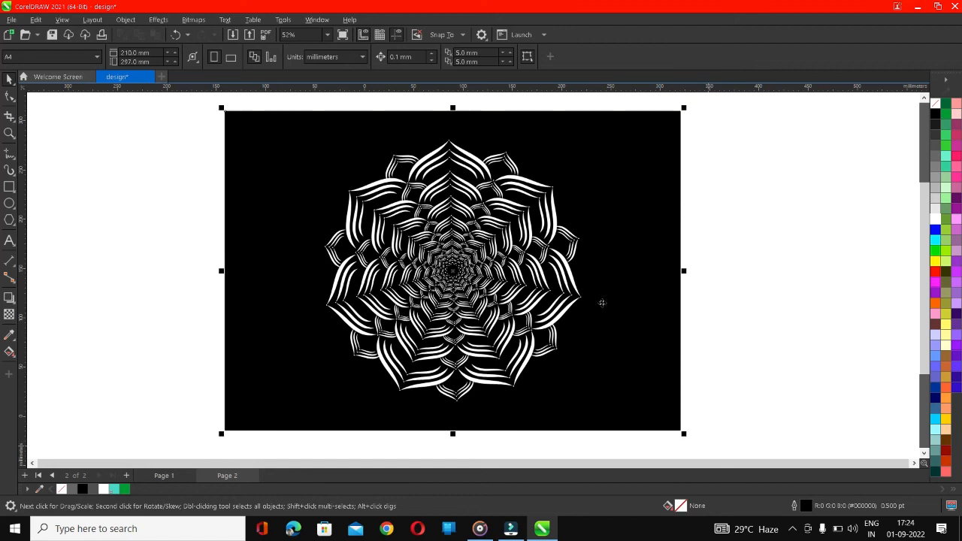
pyautogui.click(729, 169)
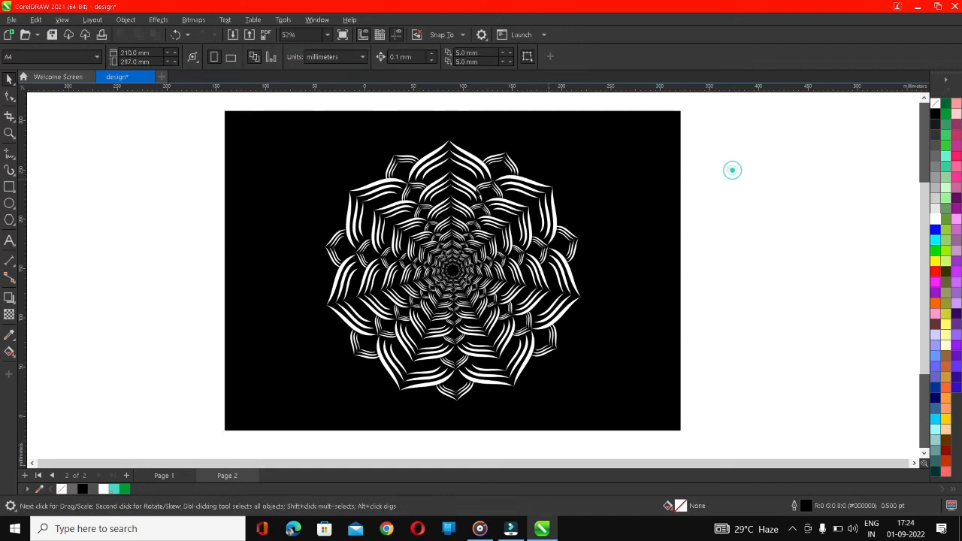
pyautogui.click(474, 216)
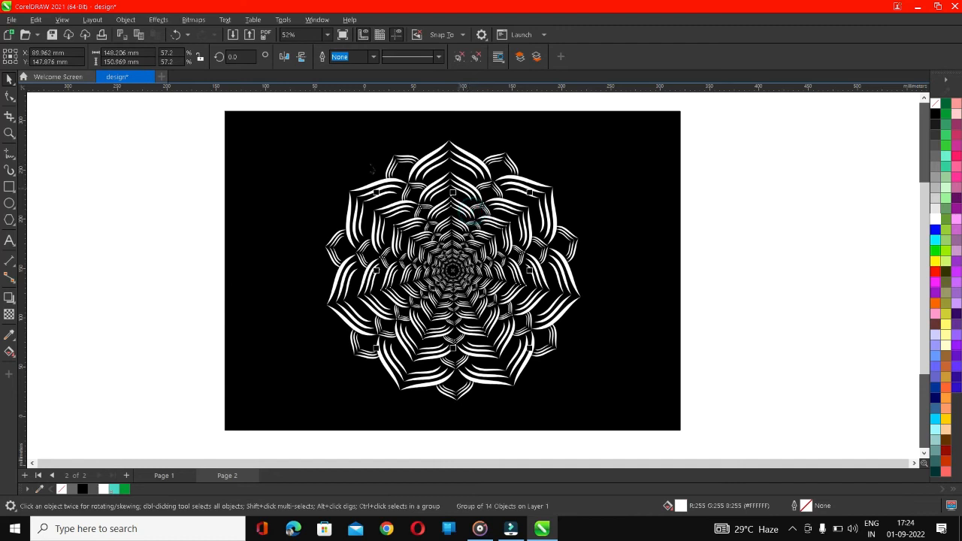
pyautogui.moveTo(209, 118); pyautogui.dragTo(601, 423)
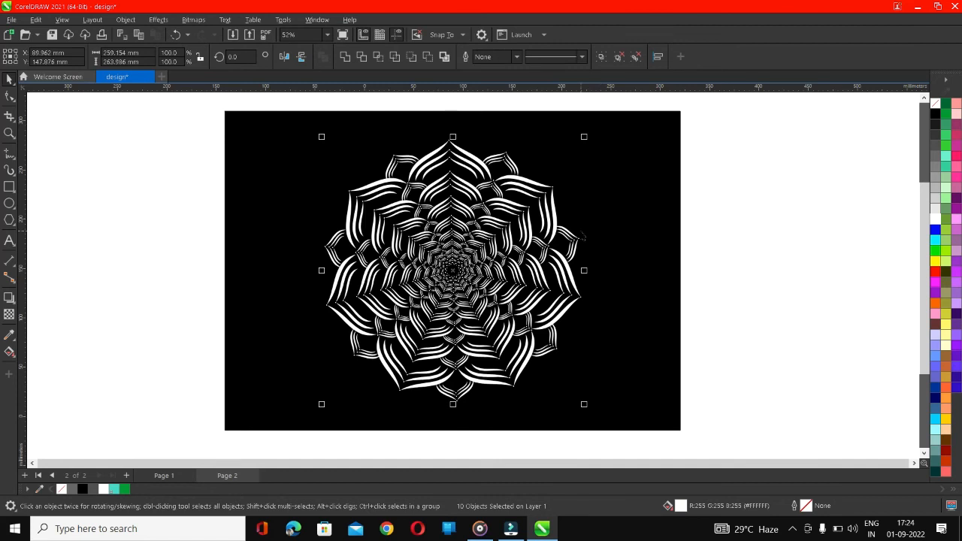
pyautogui.hotkey('ctrl', 'g')
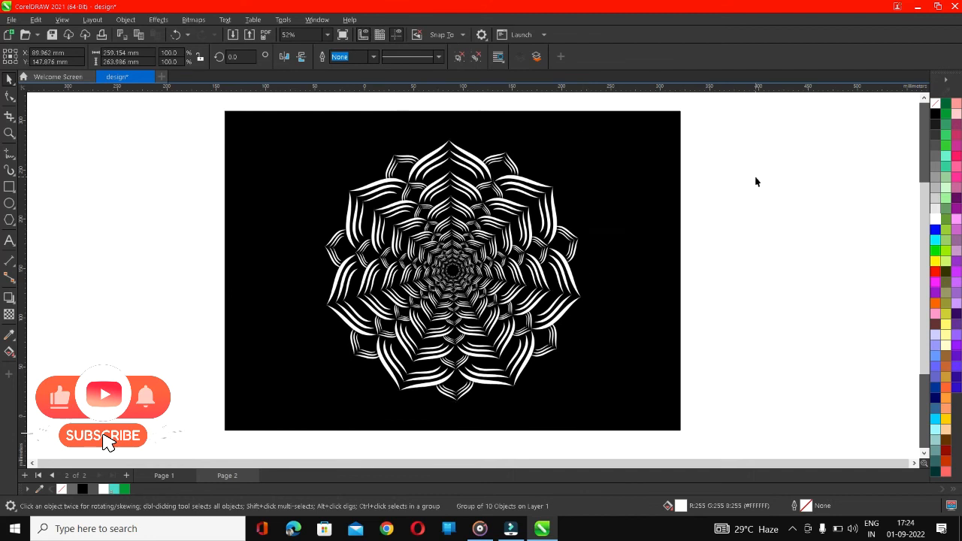
pyautogui.click(756, 181)
# Shift the grouped mandala slightly, then align it horizontally and vertically to the centre of the black background rectangle.
pyautogui.click(459, 225)
pyautogui.moveTo(465, 236); pyautogui.dragTo(474, 230)
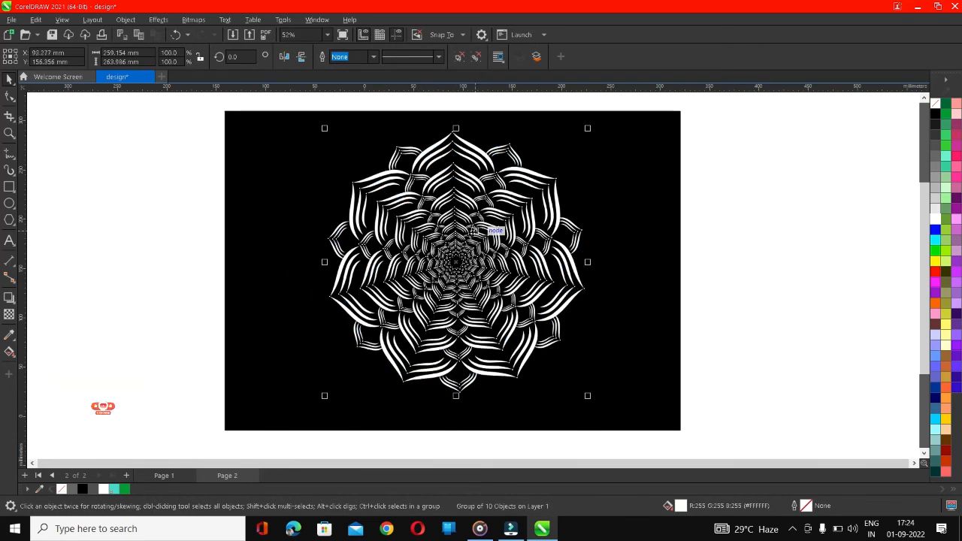
pyautogui.keyDown('shift'); pyautogui.click(274, 167); pyautogui.keyUp('shift')
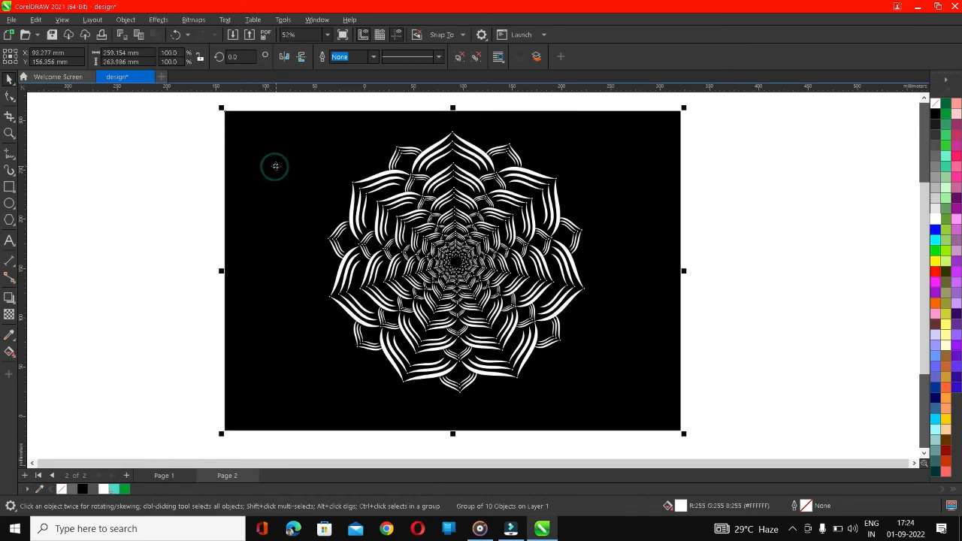
pyautogui.press('e')
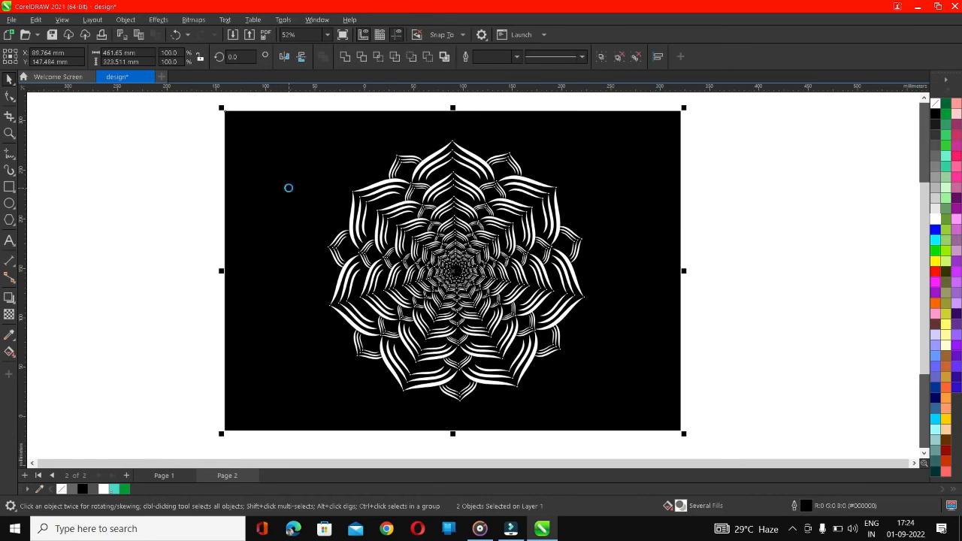
pyautogui.press('c')
pyautogui.click(726, 179)
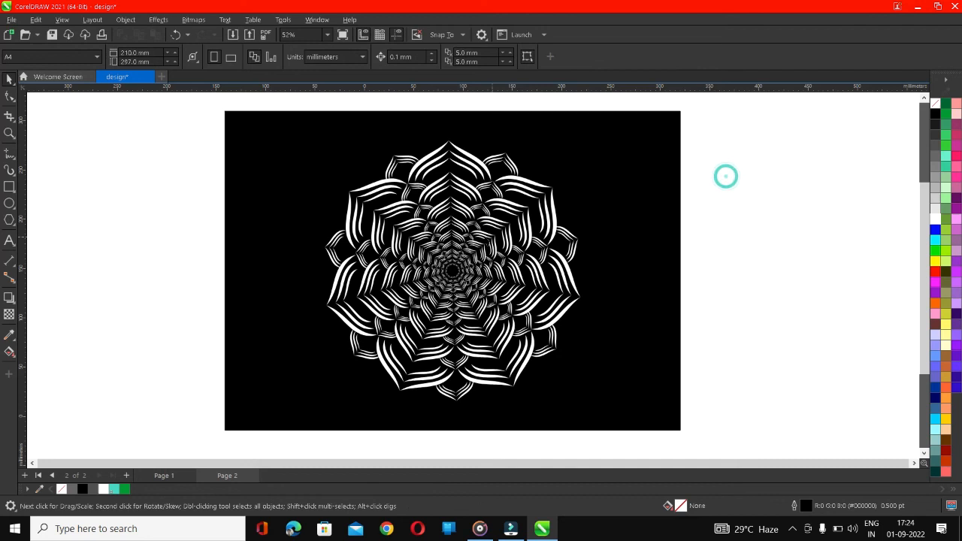
# Place a copy of the white mandala to the right of the black background and fill it with green (#009933).
pyautogui.click(478, 242)
pyautogui.moveTo(478, 242); pyautogui.dragTo(824, 217)
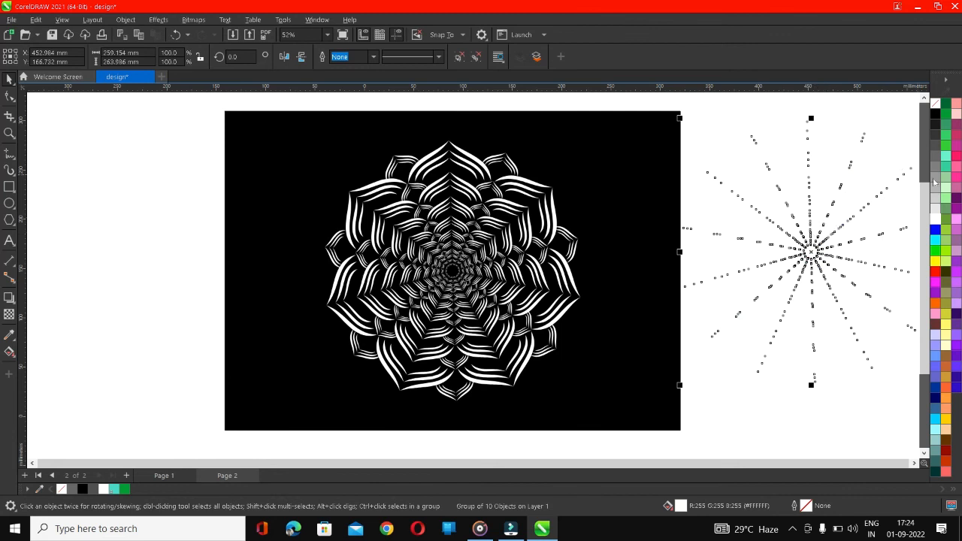
pyautogui.click(946, 118)
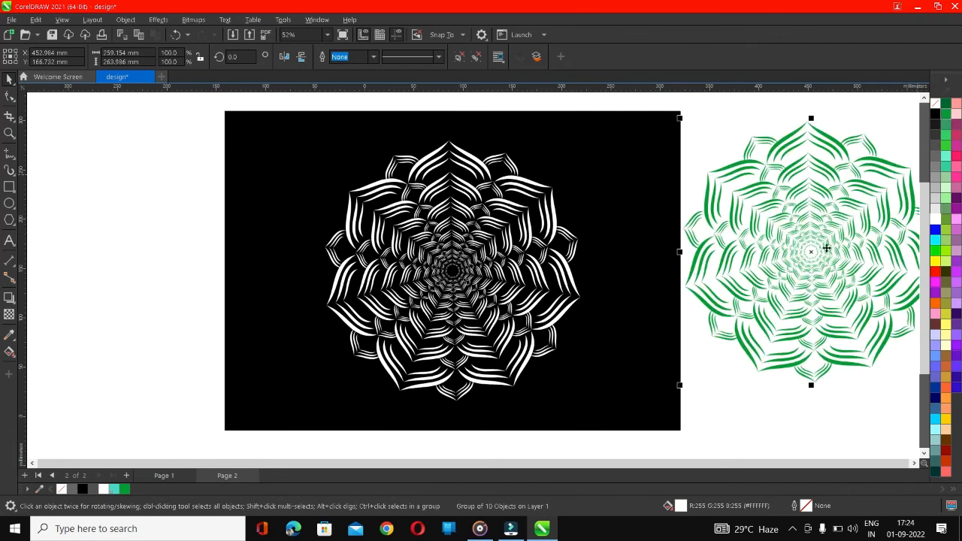
# Group the white mandala with its black background and move the group left, away from the green copy.
pyautogui.moveTo(191, 100); pyautogui.dragTo(698, 450)
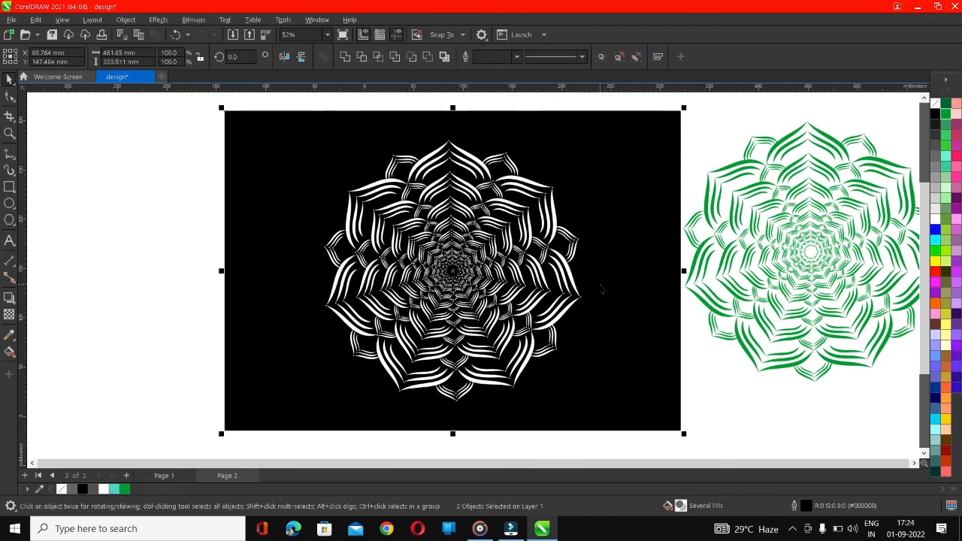
pyautogui.hotkey('ctrl', 'g')
pyautogui.moveTo(427, 254); pyautogui.dragTo(304, 247)
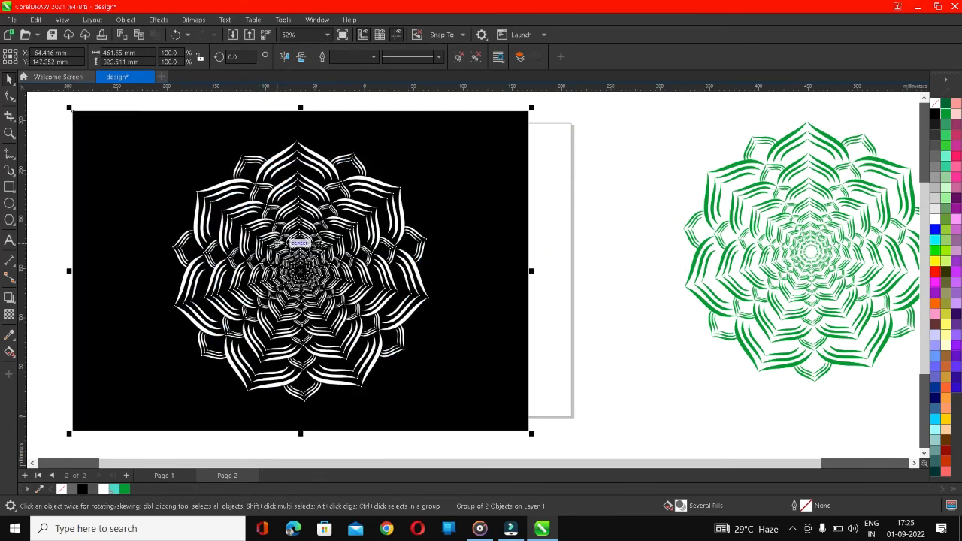
# Move the green mandala closer to the black artwork and scale it proportionally to 66%.
pyautogui.click(755, 223)
pyautogui.moveTo(755, 223); pyautogui.dragTo(663, 234)
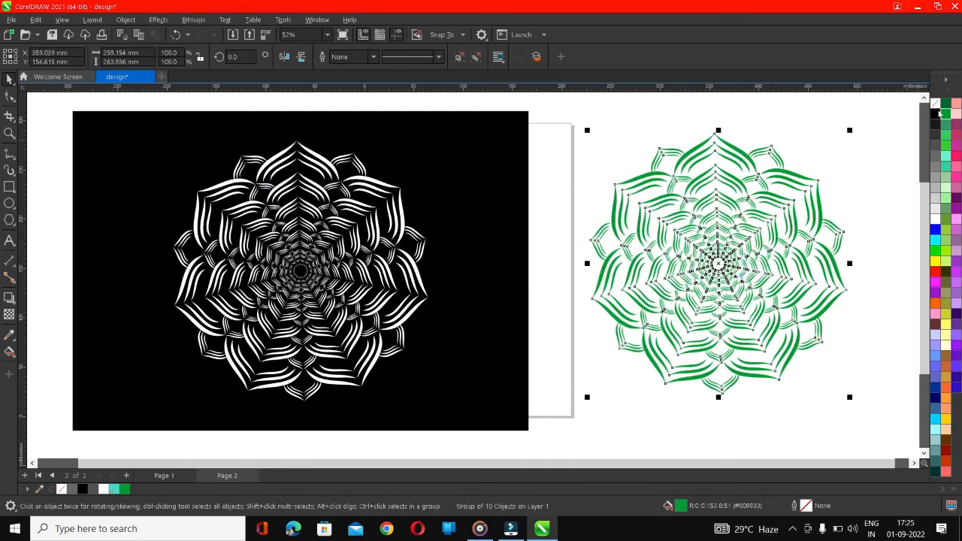
pyautogui.click(824, 159)
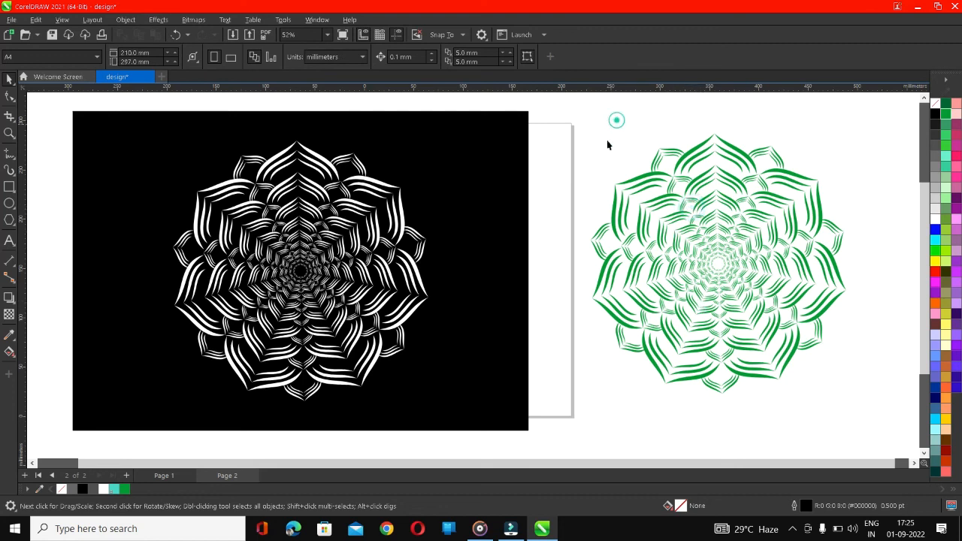
pyautogui.moveTo(662, 259); pyautogui.dragTo(669, 270)
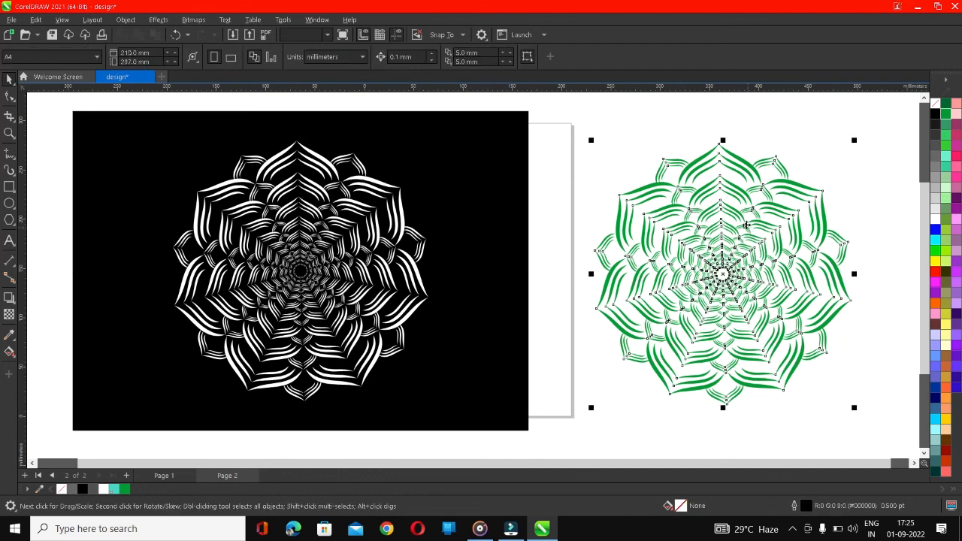
pyautogui.moveTo(853, 142); pyautogui.dragTo(783, 232)
# Place a red-filled copy of the green mandala below it and move the green one directly above the copy.
pyautogui.moveTo(696, 304); pyautogui.dragTo(674, 347)
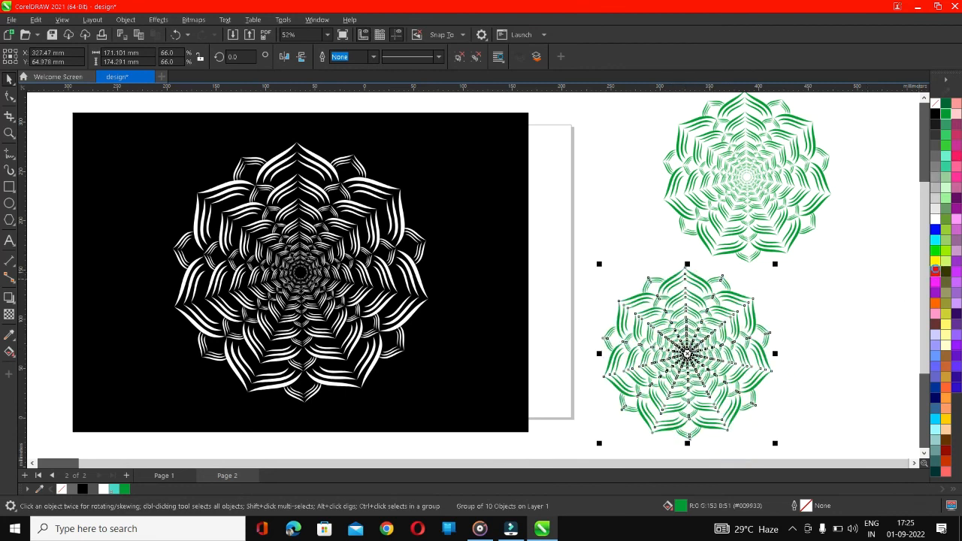
pyautogui.click(935, 271)
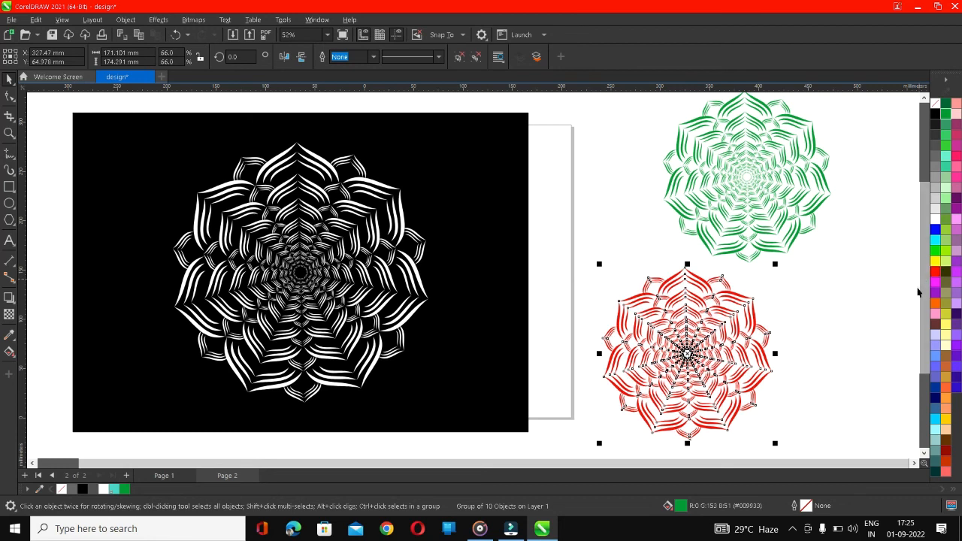
pyautogui.click(842, 296)
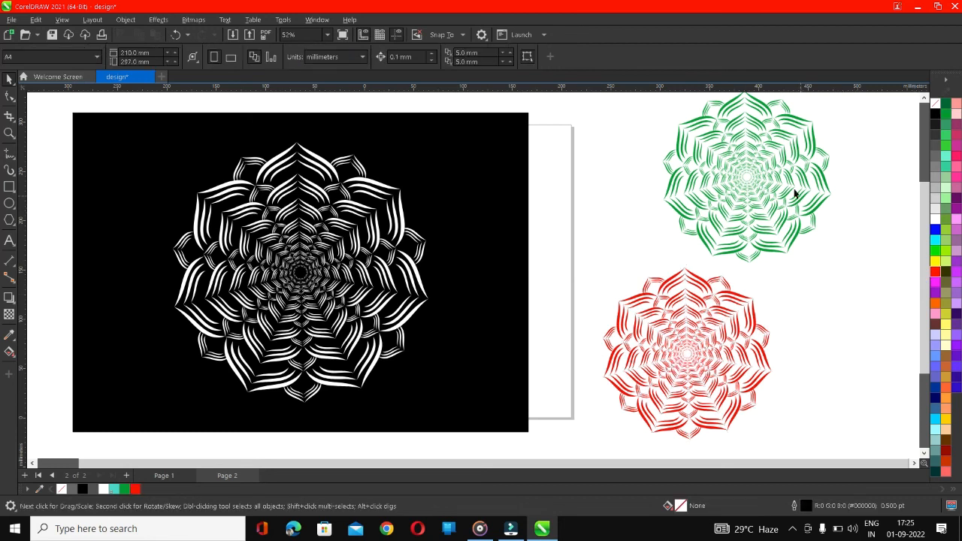
pyautogui.moveTo(710, 175); pyautogui.dragTo(635, 183)
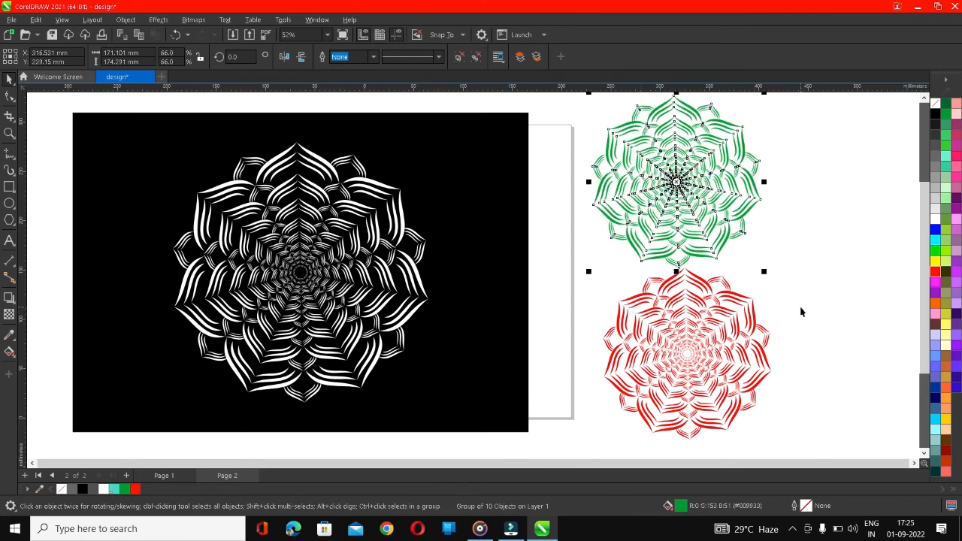
pyautogui.click(835, 256)
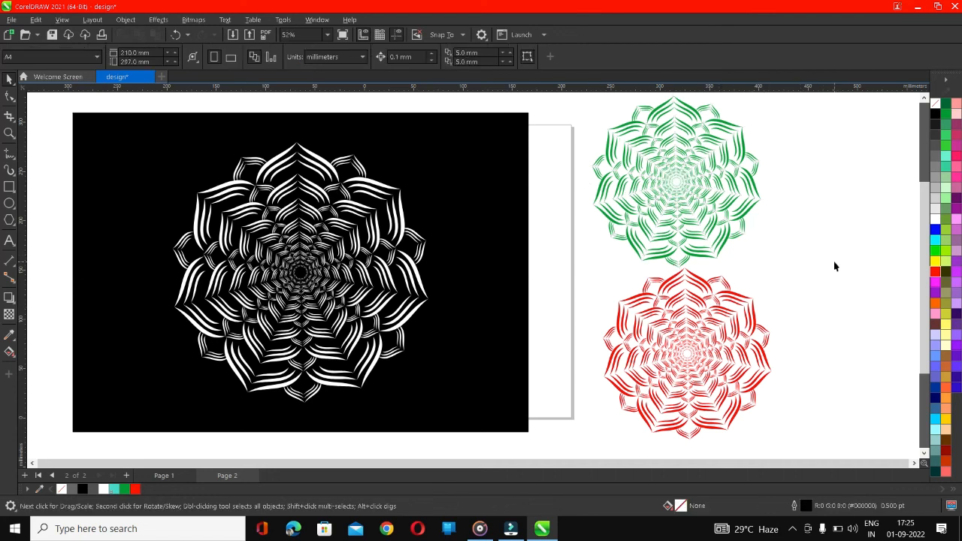